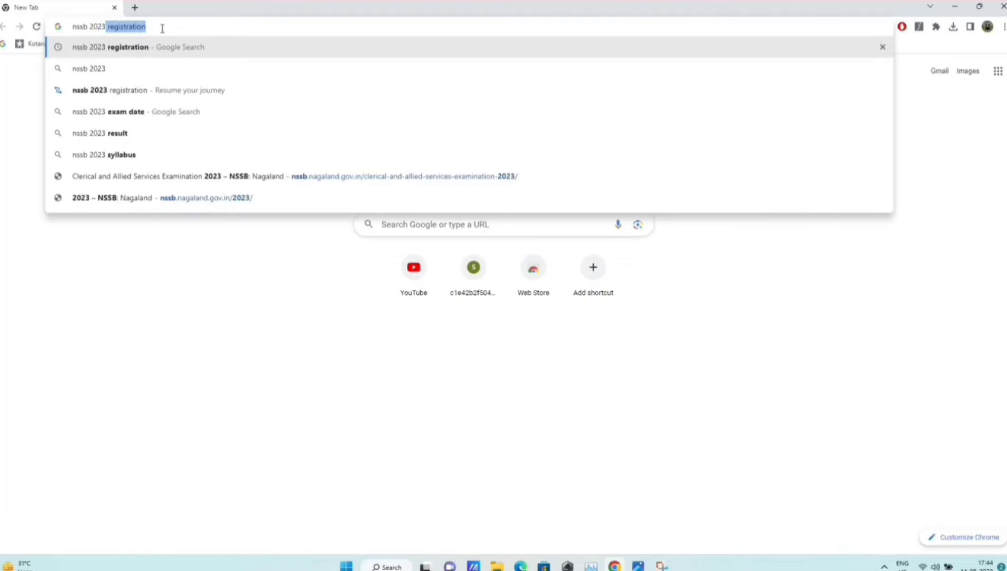
Search Google for 'nssb 2023 registration'
type("i")
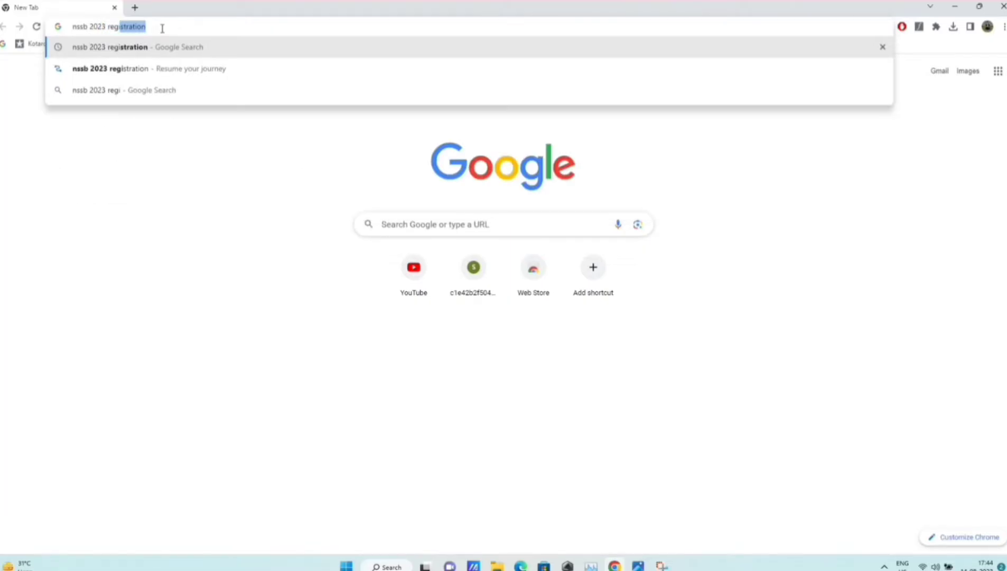
left_click(173, 48)
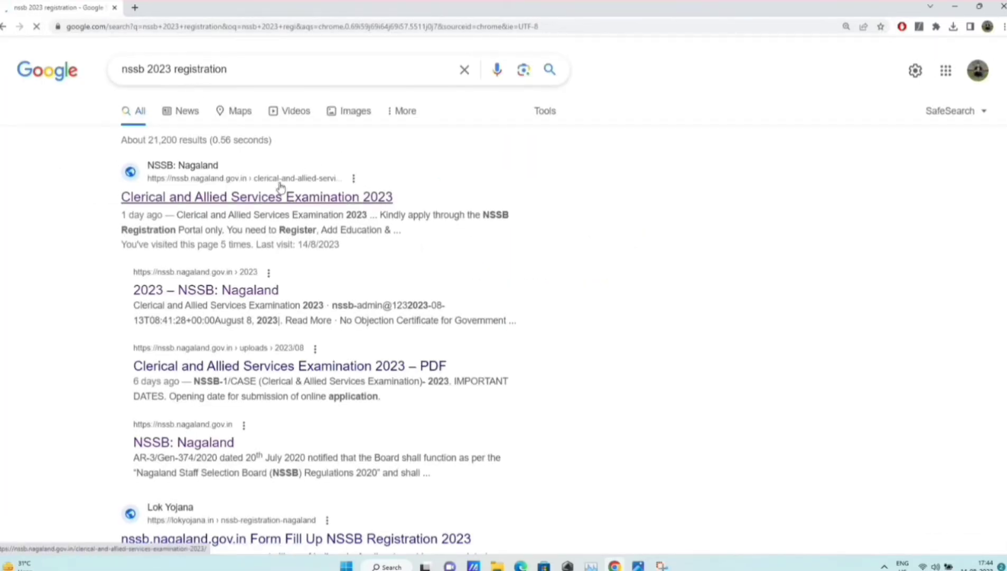
Open the Clerical and Allied Services Examination 2023 page and follow it to the NSSB Registration Portal
left_click(236, 198)
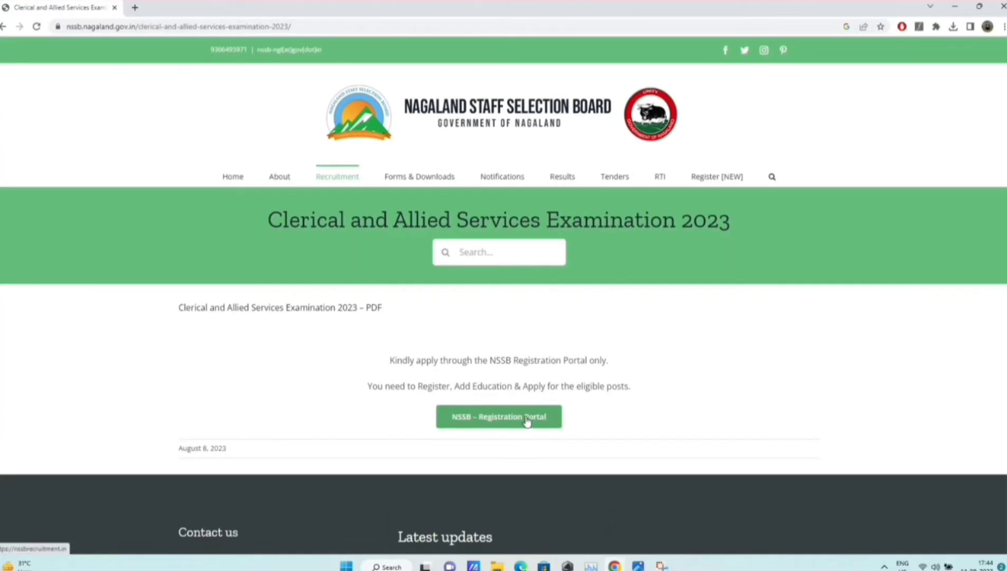
left_click(474, 420)
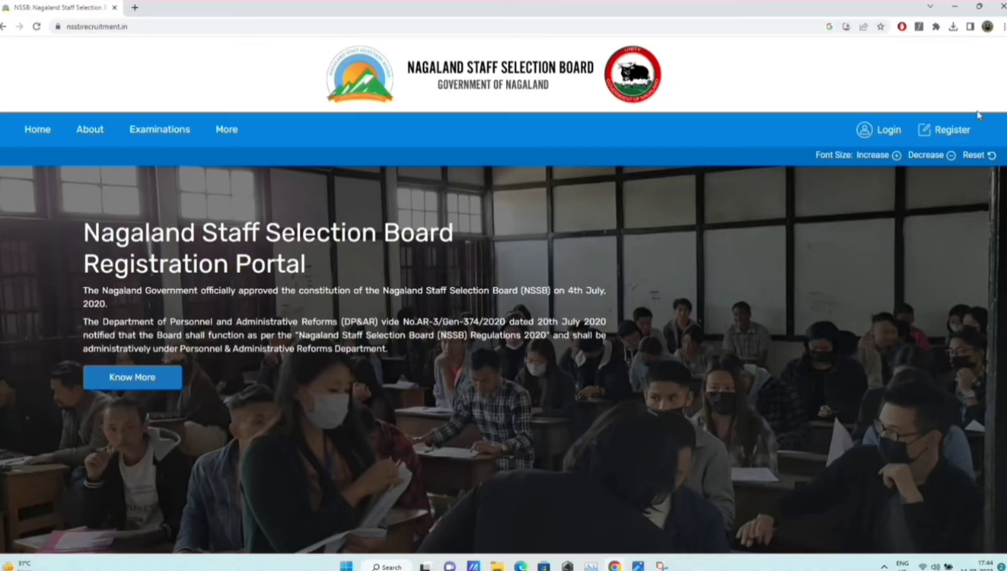
Start a new one-time registration and upload the Photo file as the passport photo
left_click(943, 139)
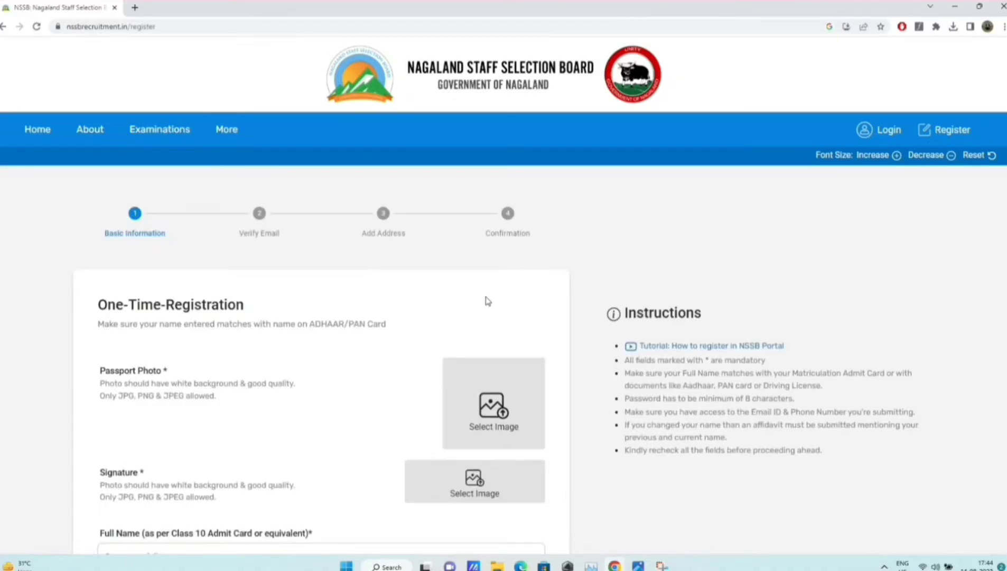
scroll(230, 320, "down", 2)
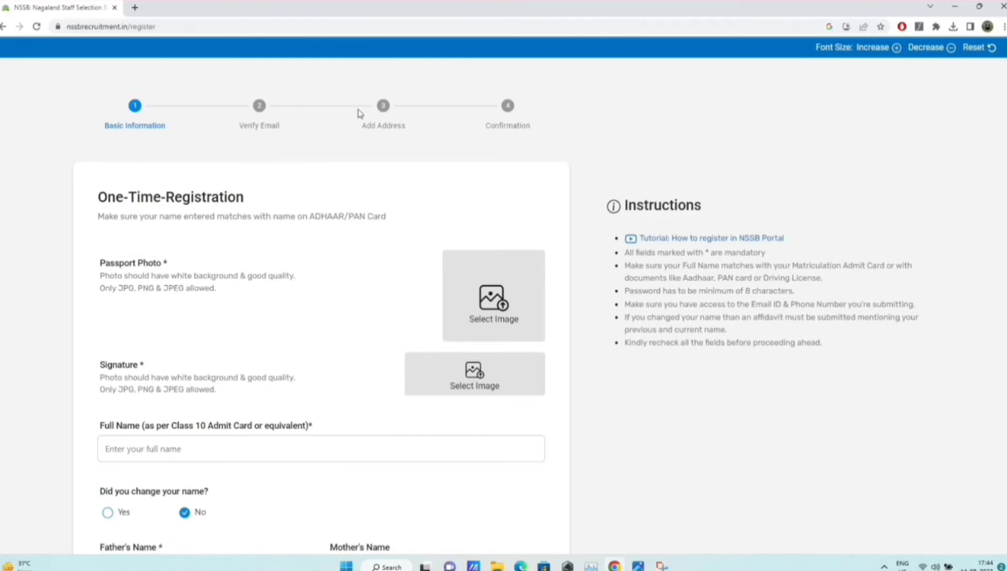
left_click(526, 297)
left_click(227, 314)
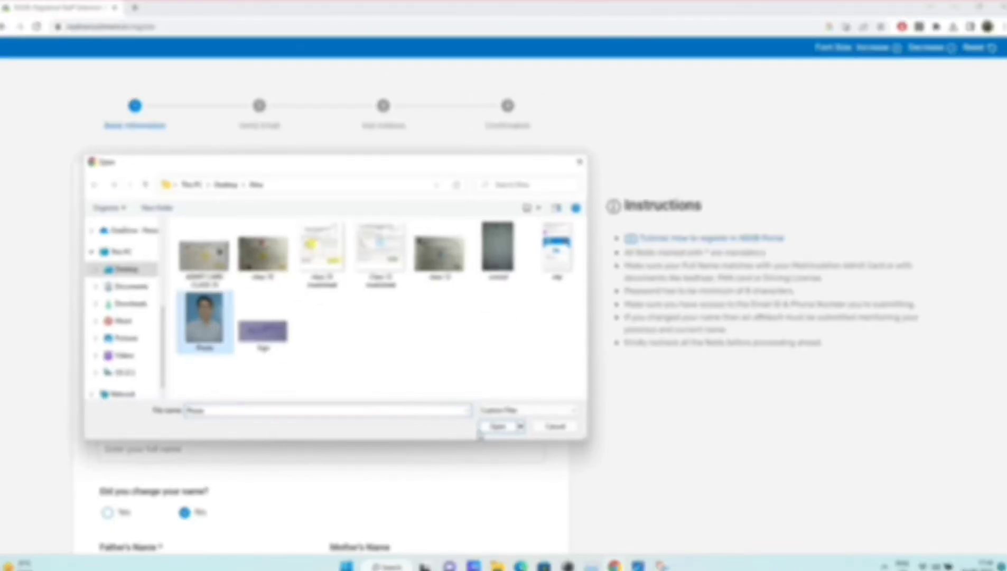
left_click(580, 162)
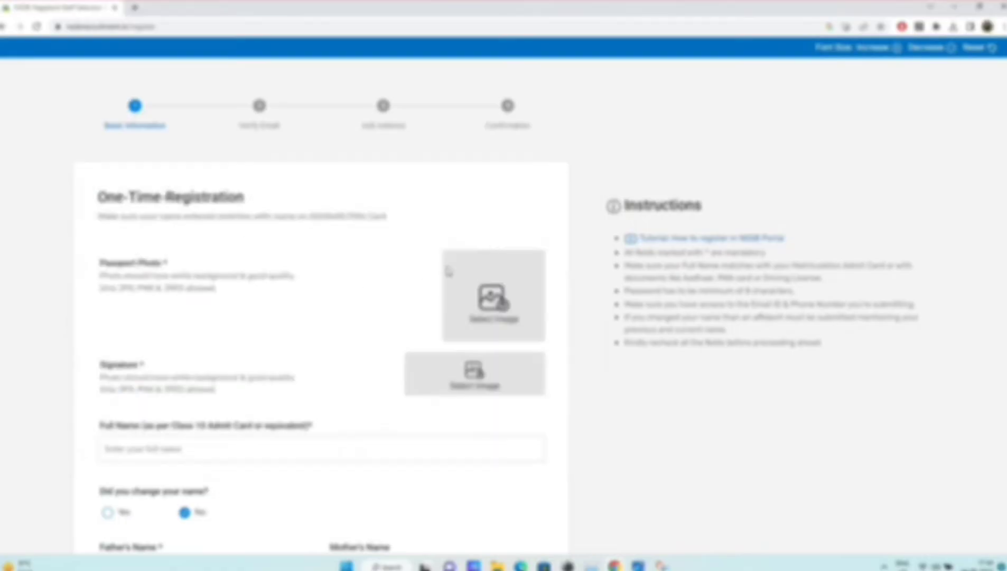
left_click(479, 302)
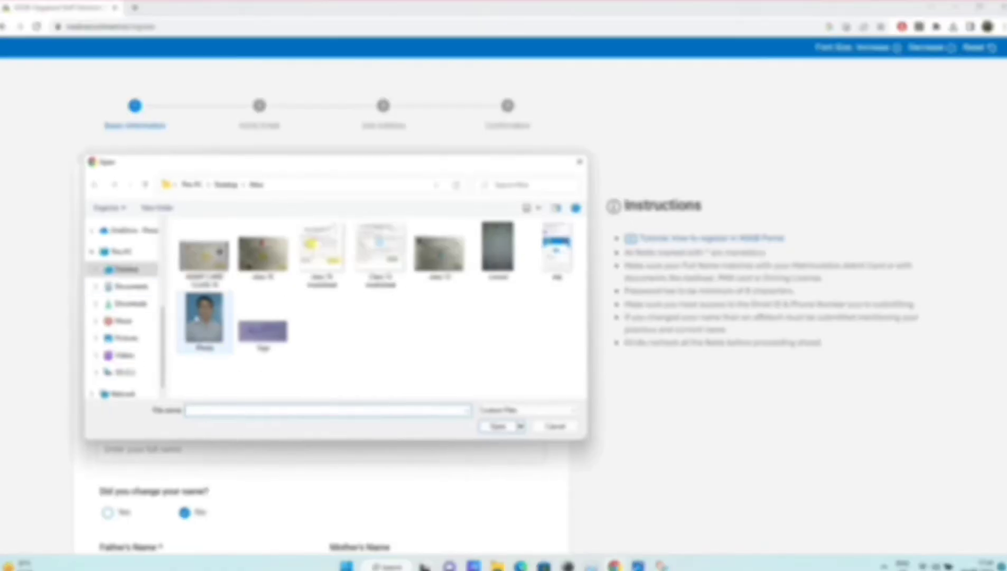
left_click(206, 317)
left_click(491, 426)
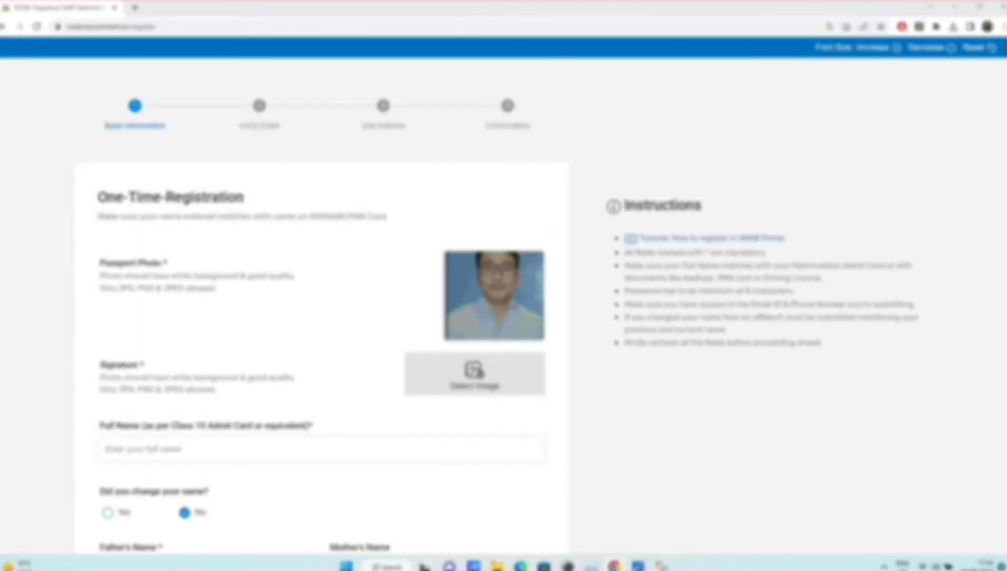
Upload the Sign image file as the signature
left_click(503, 378)
left_click(265, 336)
left_click(498, 426)
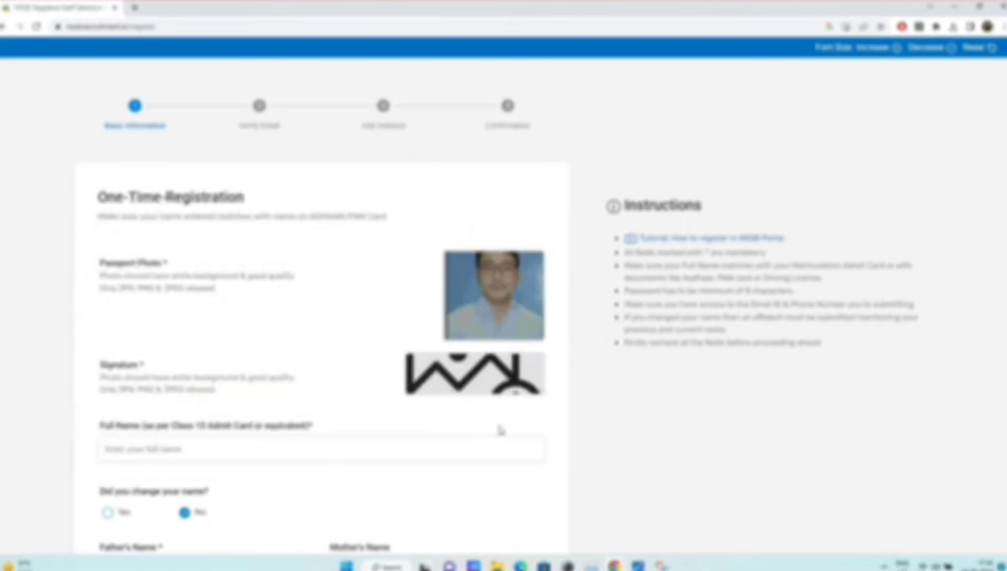
scroll(221, 384, "down", 1)
left_click(154, 395)
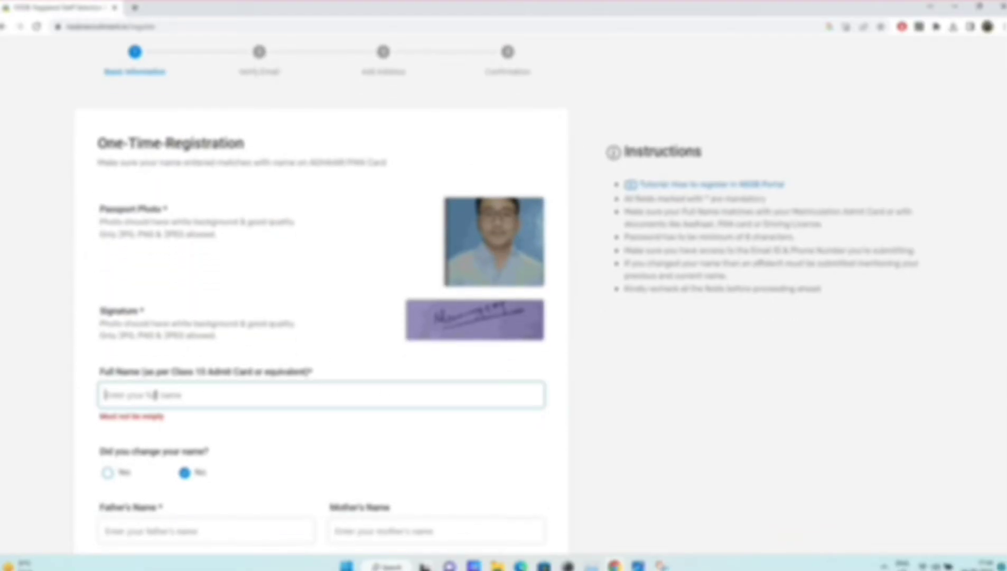
Enter the candidate's full name, father's name and mother's name
type("sod")
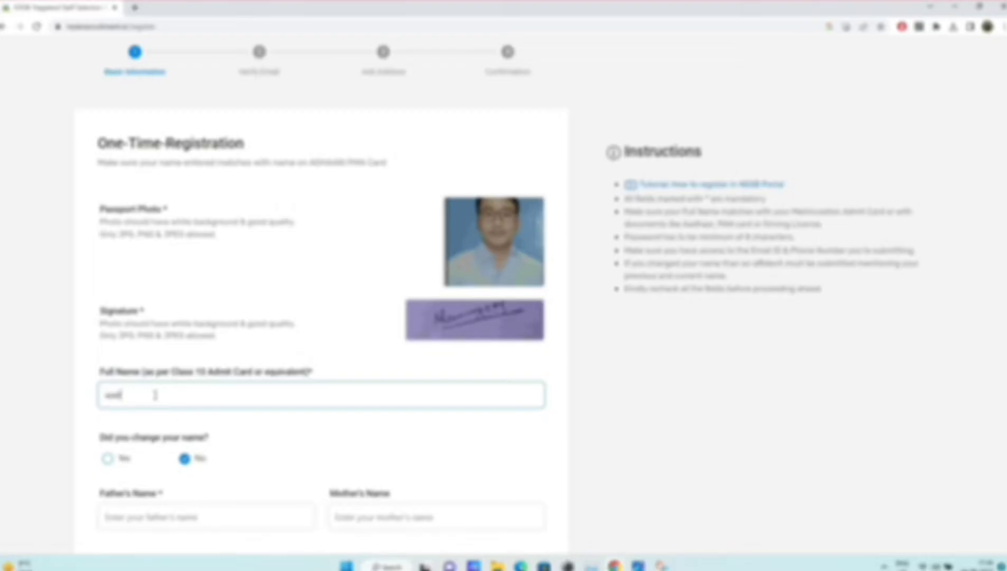
key("BackSpace")
key("BackSpace")
key("BackSpace")
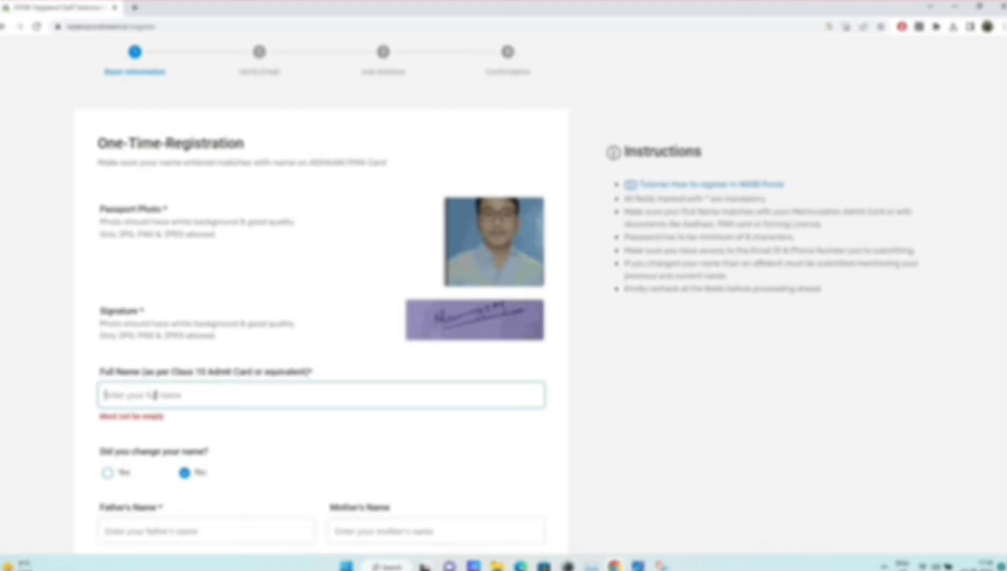
type("Hema")
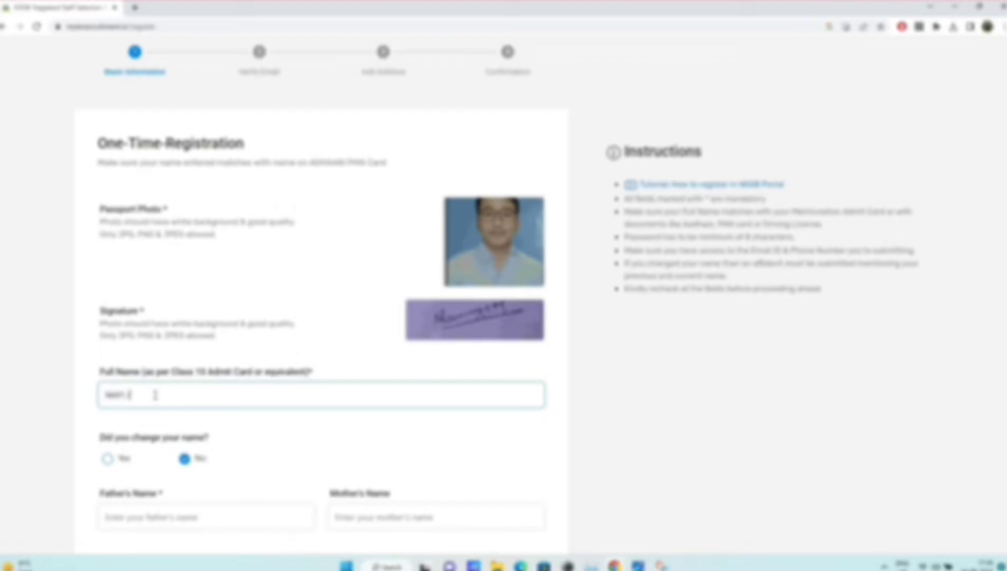
type("nta B")
scroll(322, 289, "down", 1)
scroll(178, 376, "down", 1)
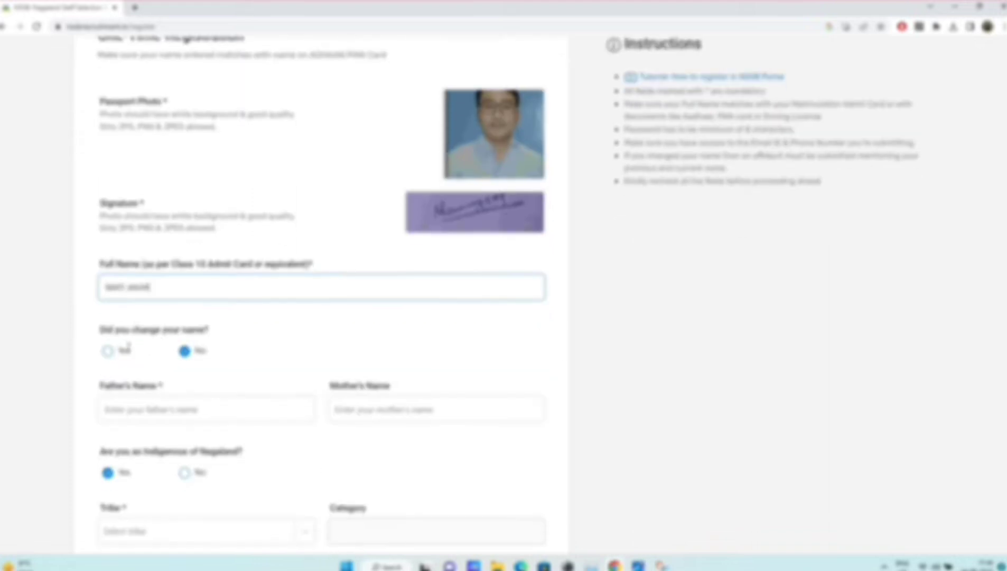
left_click(129, 410)
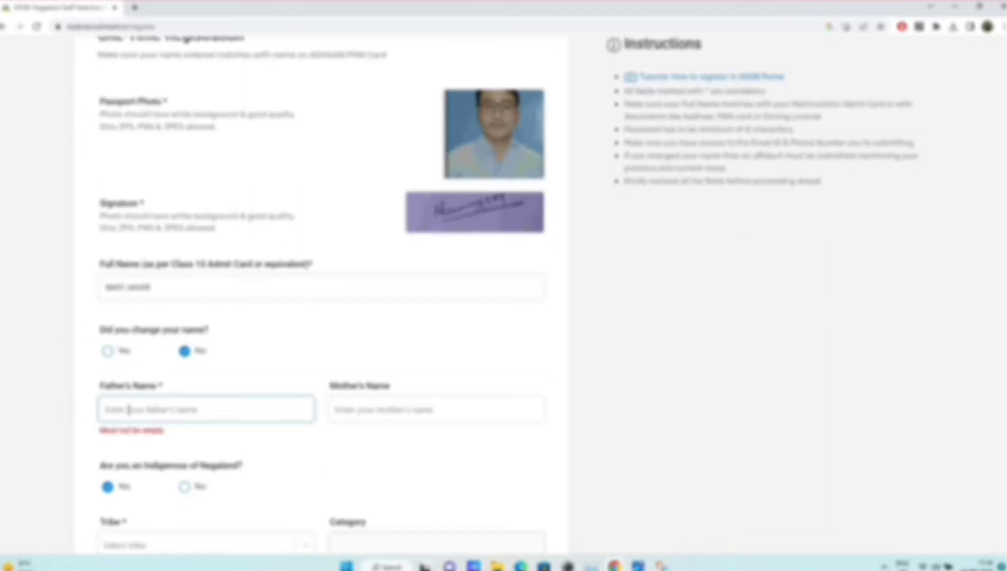
type("Tsungu")
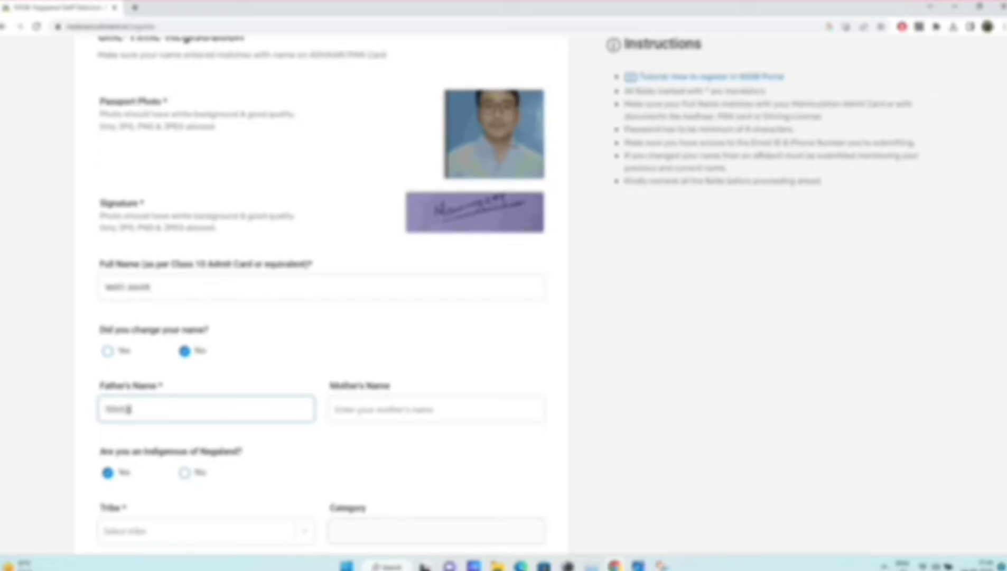
left_click(372, 409)
type("Naku")
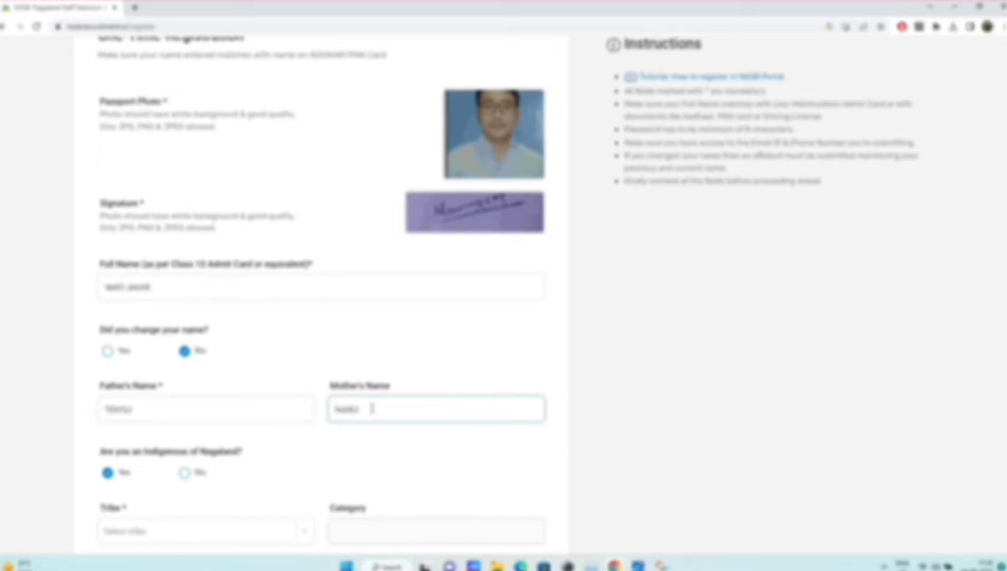
Set the Tribe to Ao, which sets the Category to General
scroll(371, 409, "down", 2)
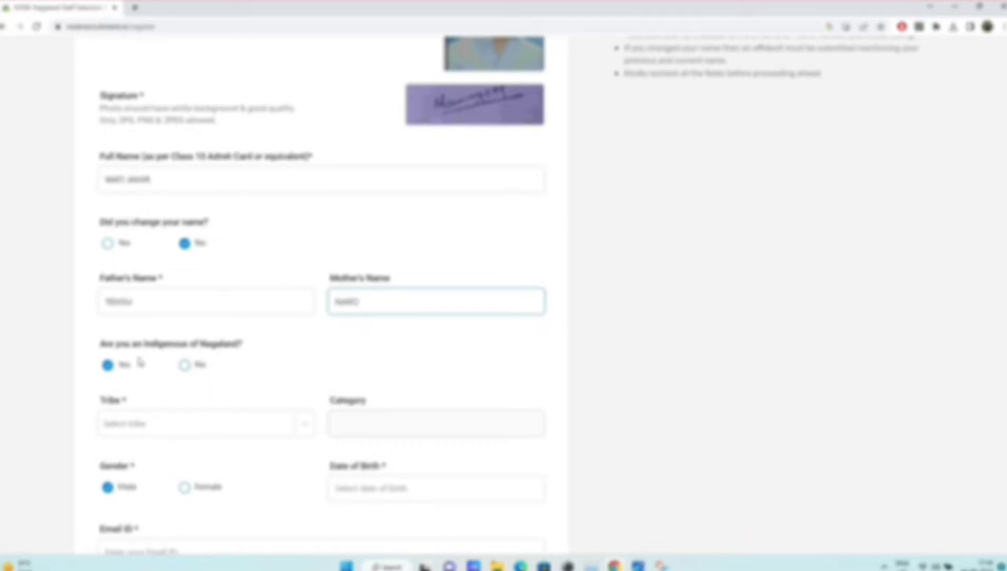
left_click(140, 424)
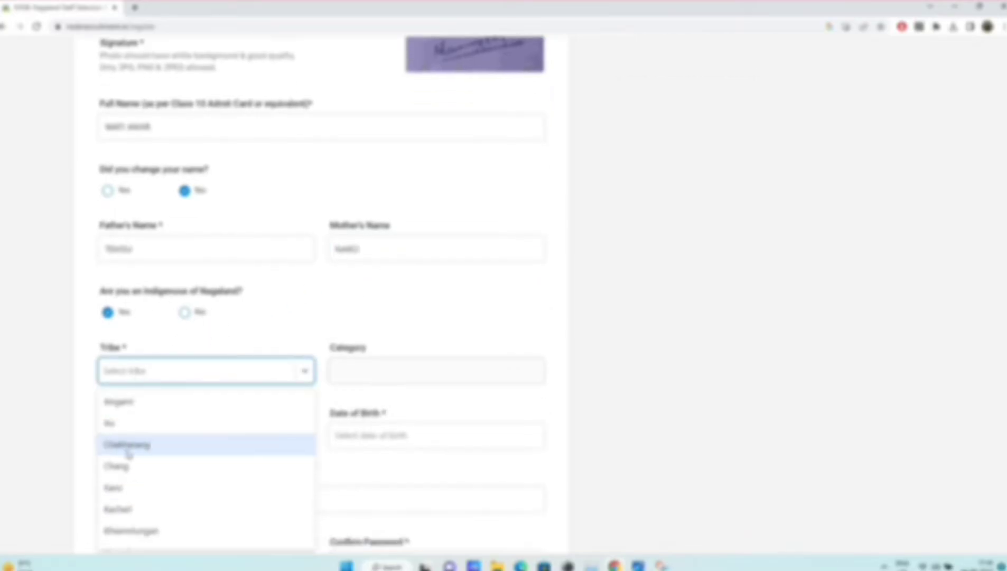
left_click(141, 426)
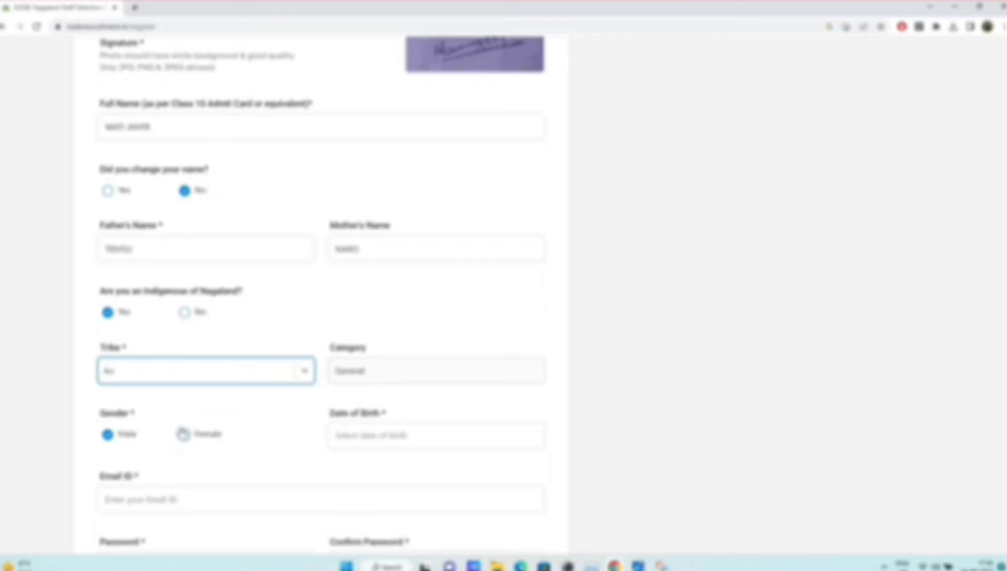
left_click(370, 435)
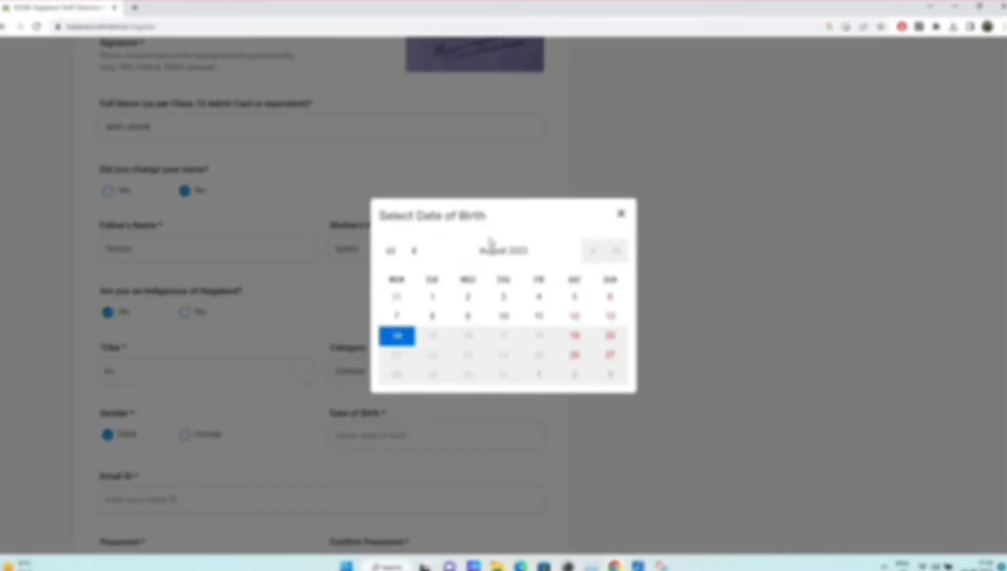
left_click(389, 253)
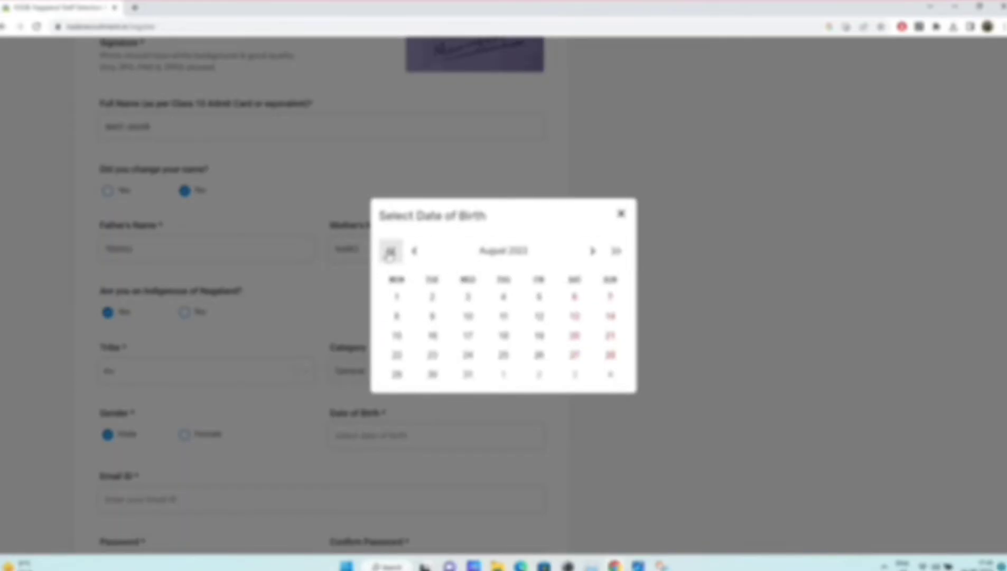
left_click(389, 253)
left_click(389, 253)
left_click(389, 253)
left_click(389, 253)
left_click(386, 252)
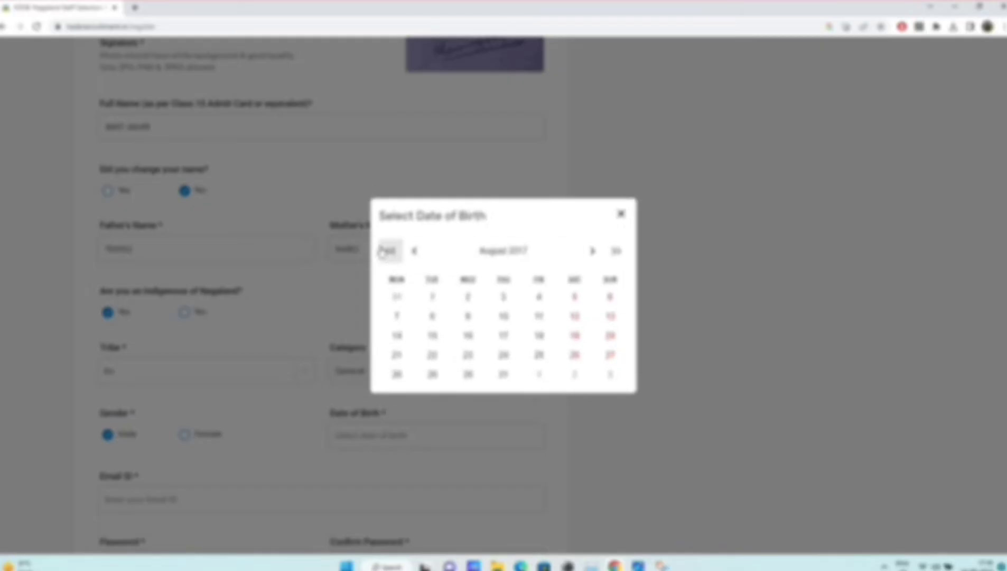
left_click(465, 250)
left_click(391, 221)
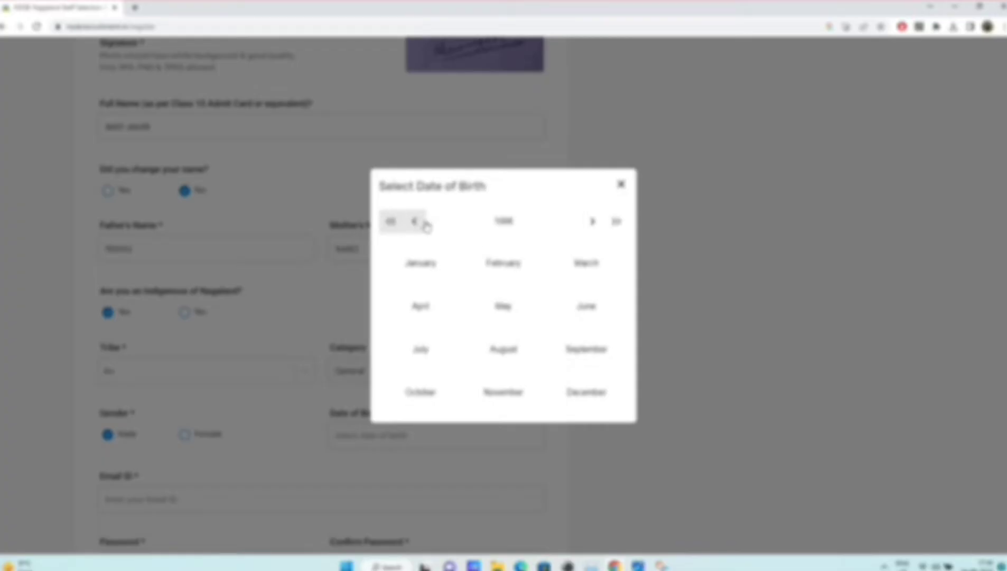
left_click(521, 271)
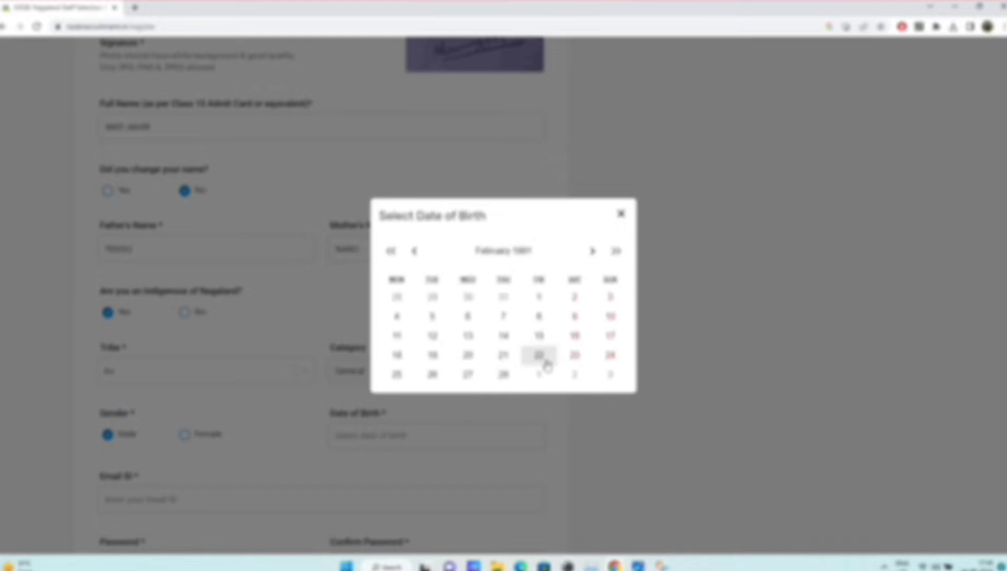
left_click(541, 359)
scroll(413, 459, "down", 1)
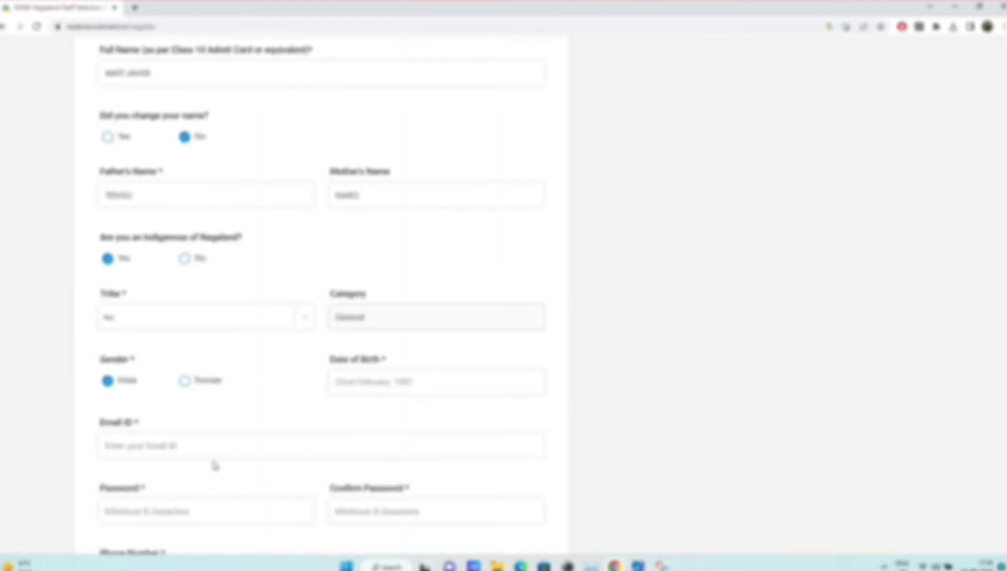
Enter the email address, then set and confirm the account password
left_click(217, 450)
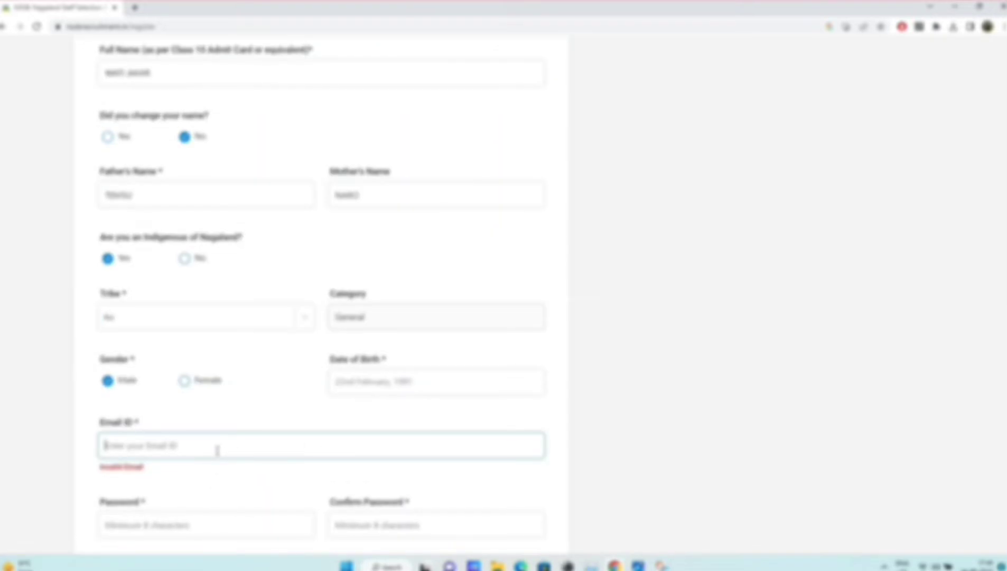
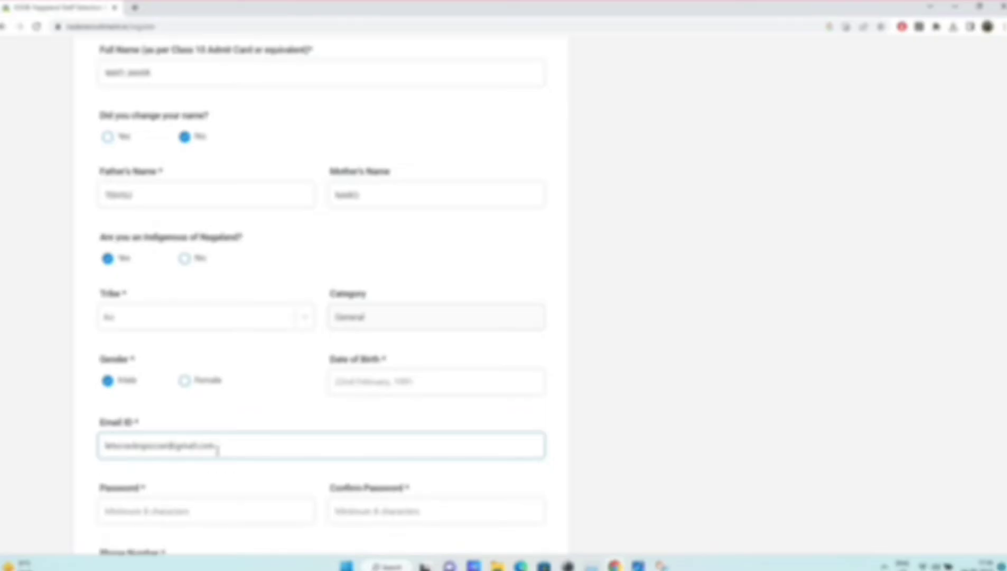
left_click(185, 511)
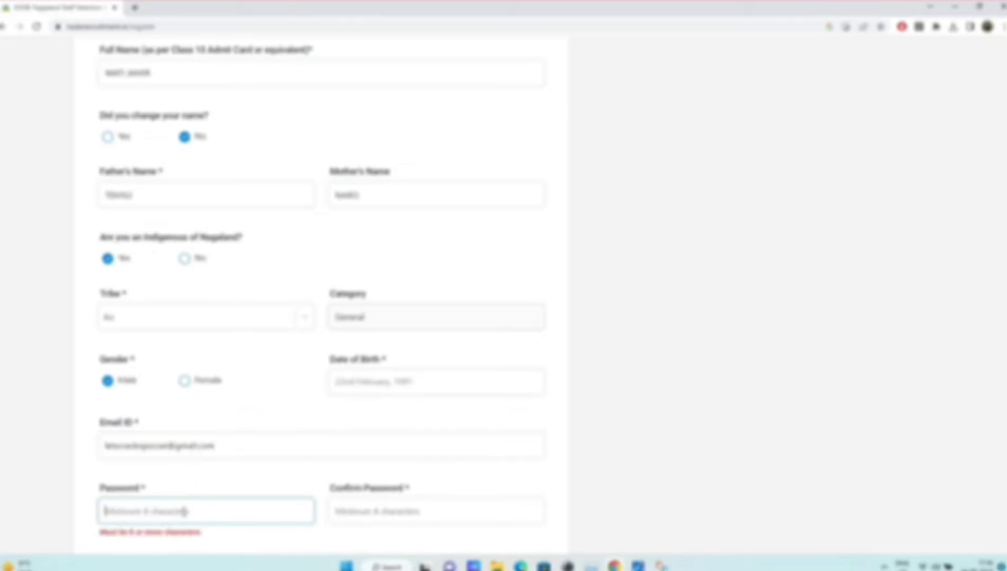
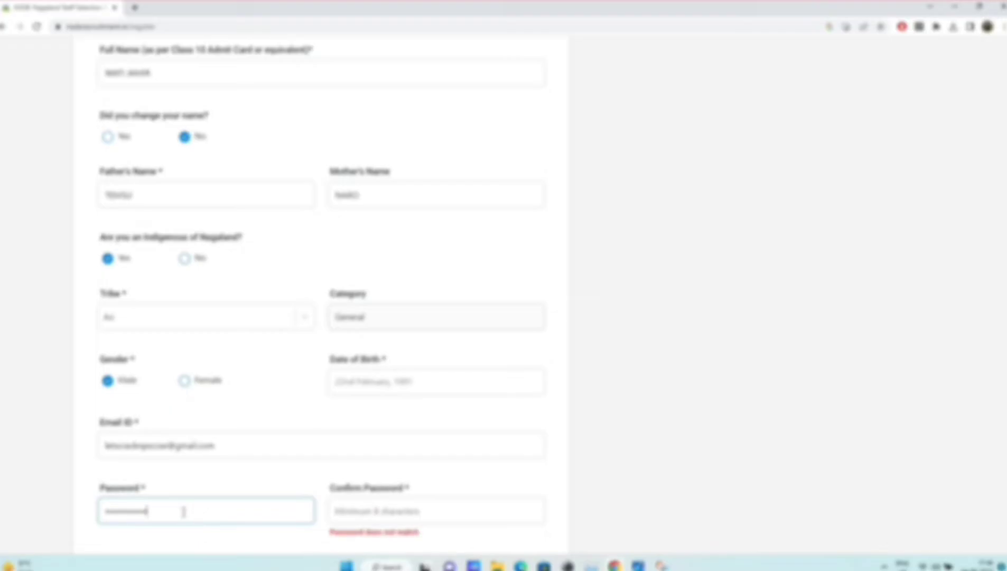
scroll(184, 511, "down", 1)
left_click(401, 464)
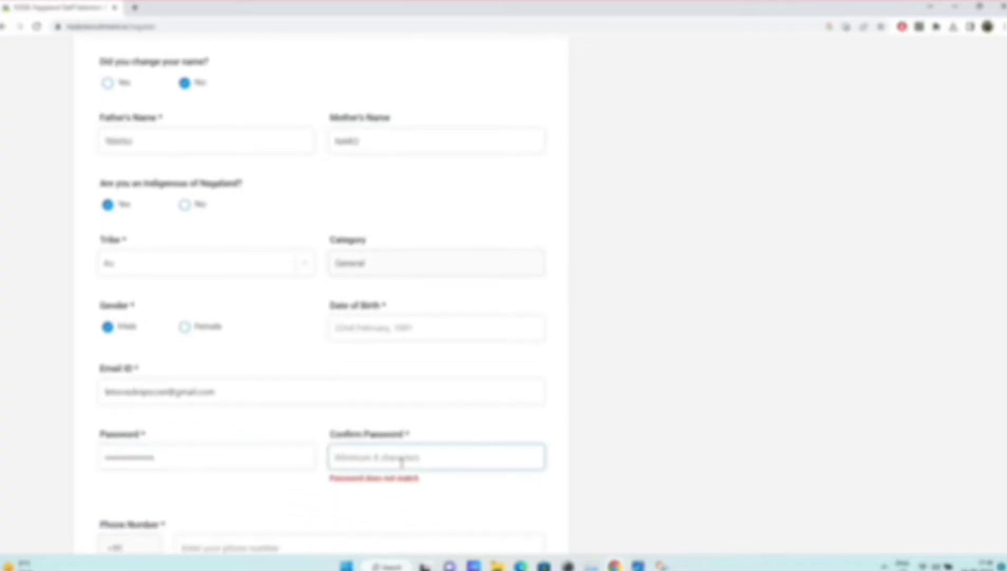
type("aa")
Enter the 10-digit phone number and submit the basic information to request the email OTP
scroll(400, 460, "down", 1)
left_click(303, 469)
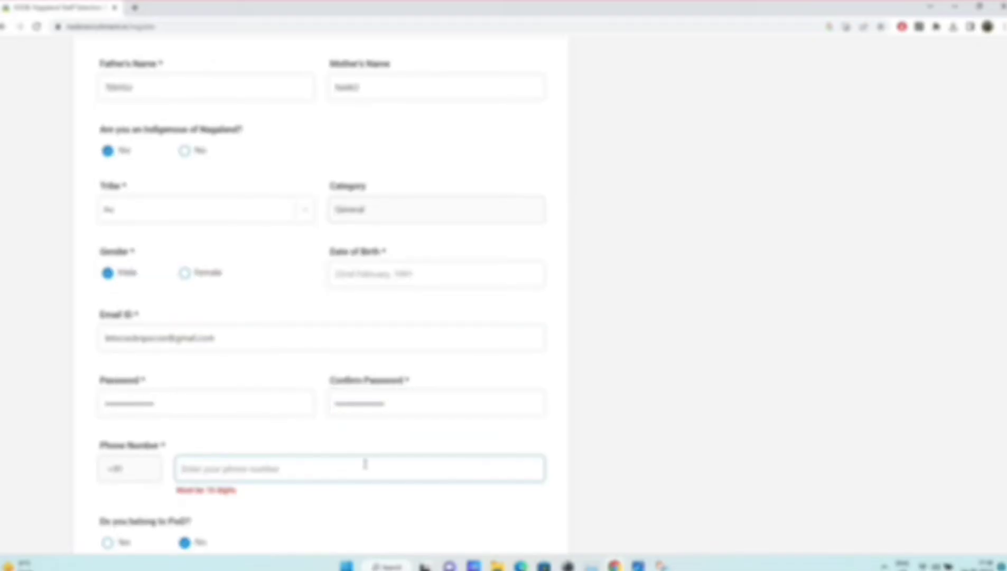
type("9")
scroll(365, 461, "up", 1)
scroll(366, 459, "up", 1)
scroll(367, 462, "down", 1)
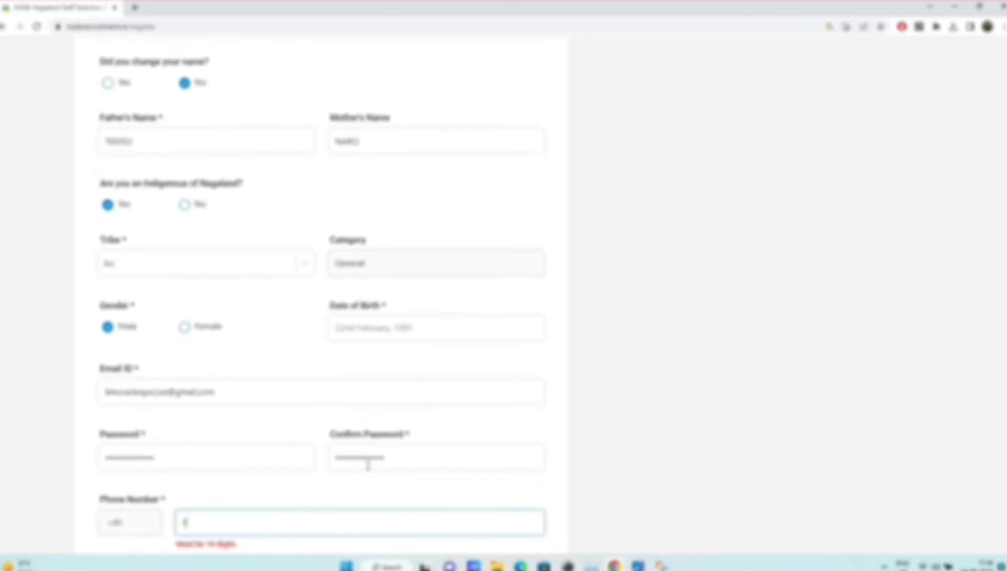
key("BackSpace")
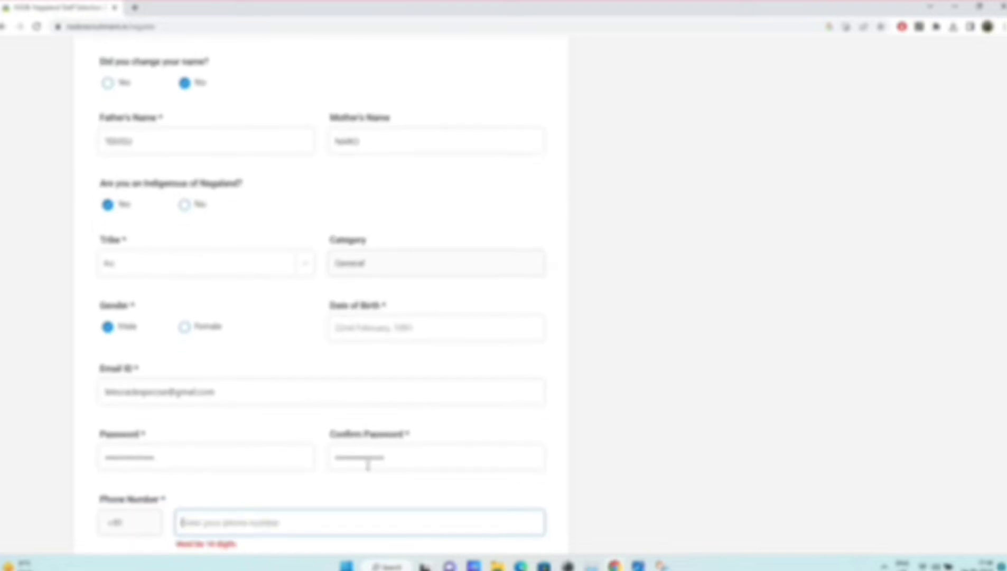
type("9")
scroll(368, 465, "up", 1)
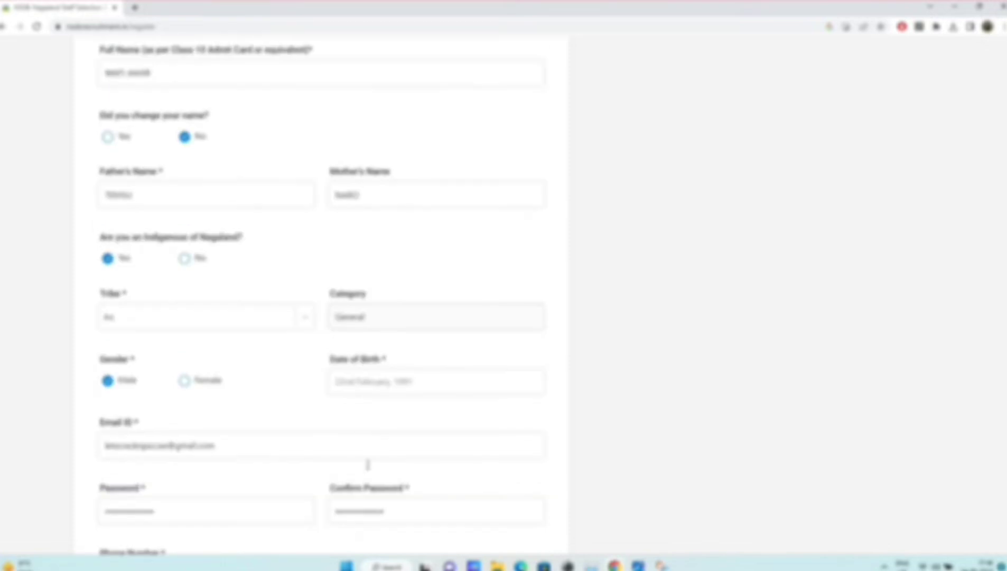
scroll(369, 465, "down", 1)
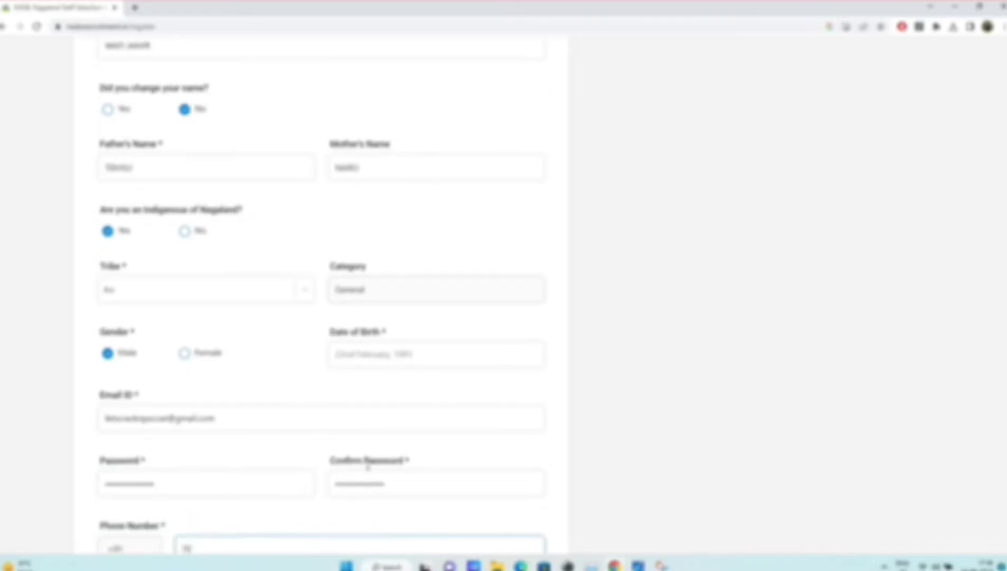
scroll(369, 465, "down", 6)
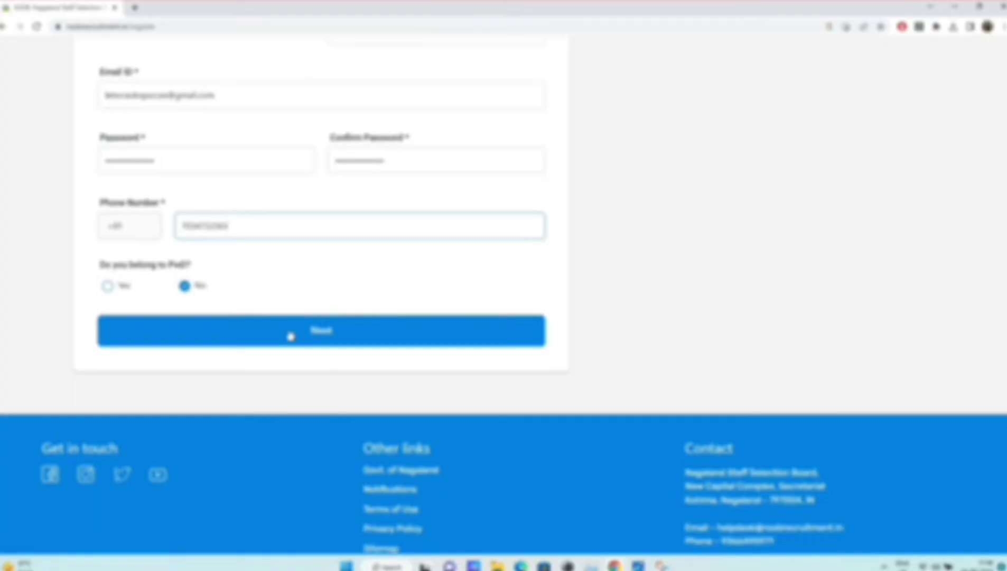
left_click(291, 333)
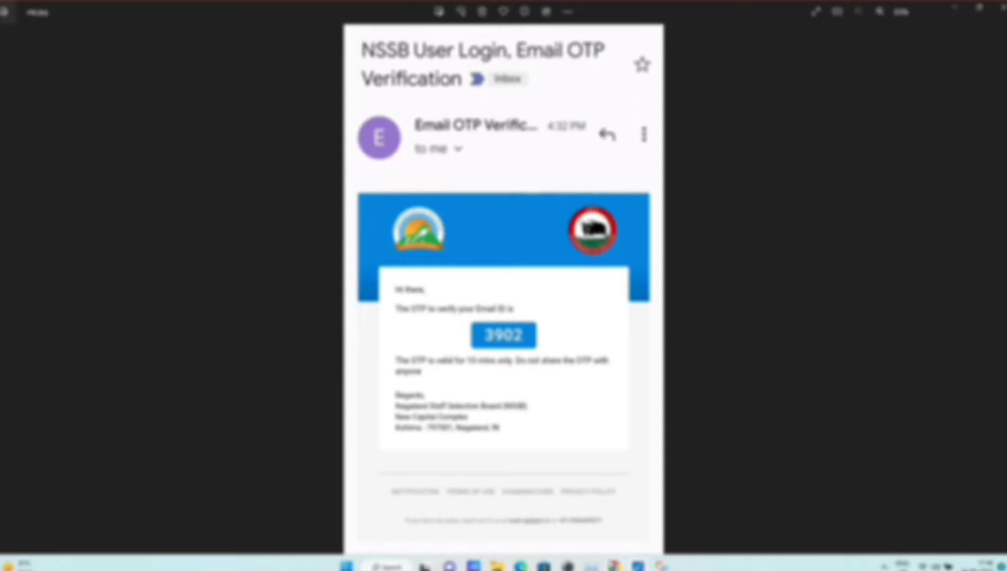
Enter the emailed 4-digit OTP on the portal and verify the email address
left_click(614, 564)
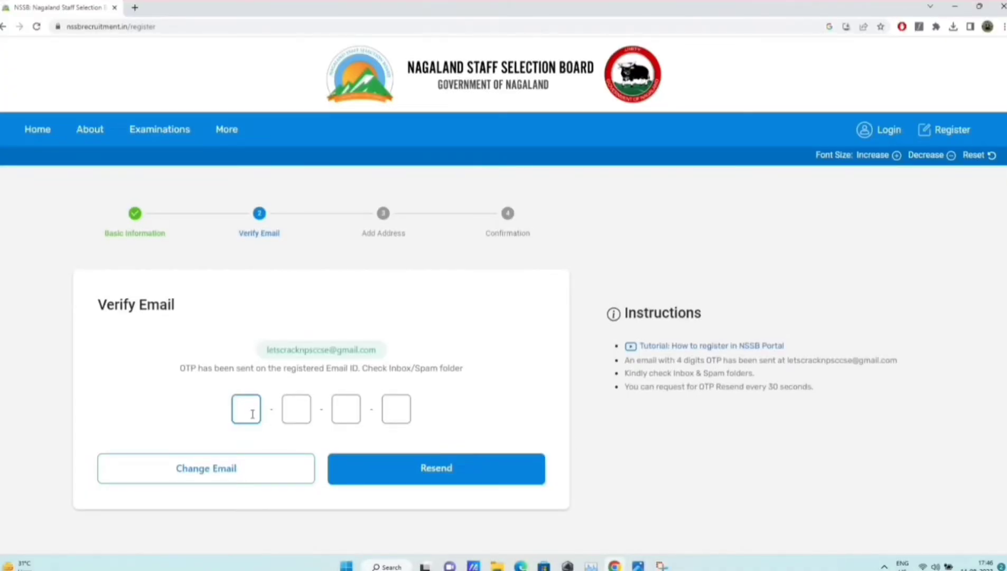
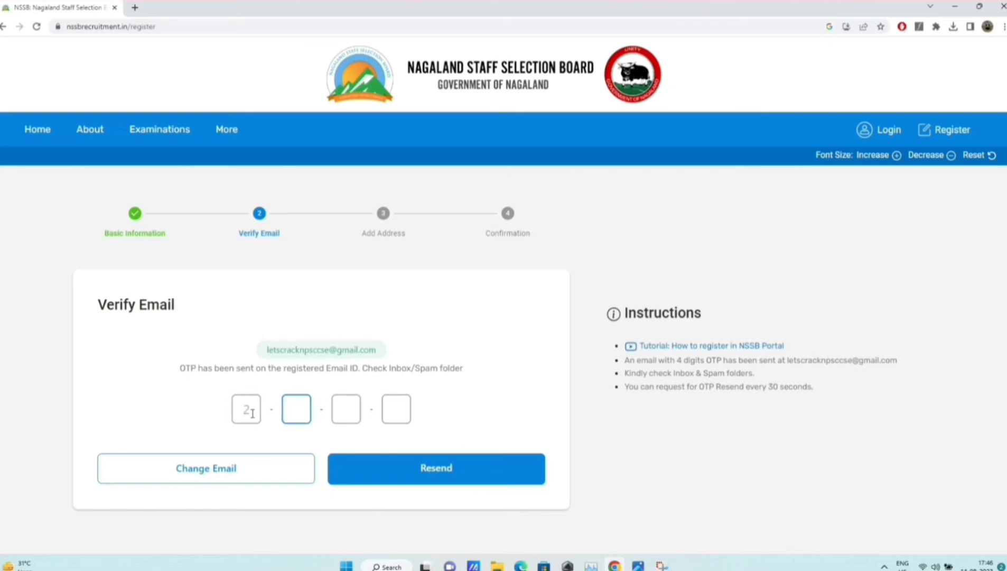
left_click(410, 463)
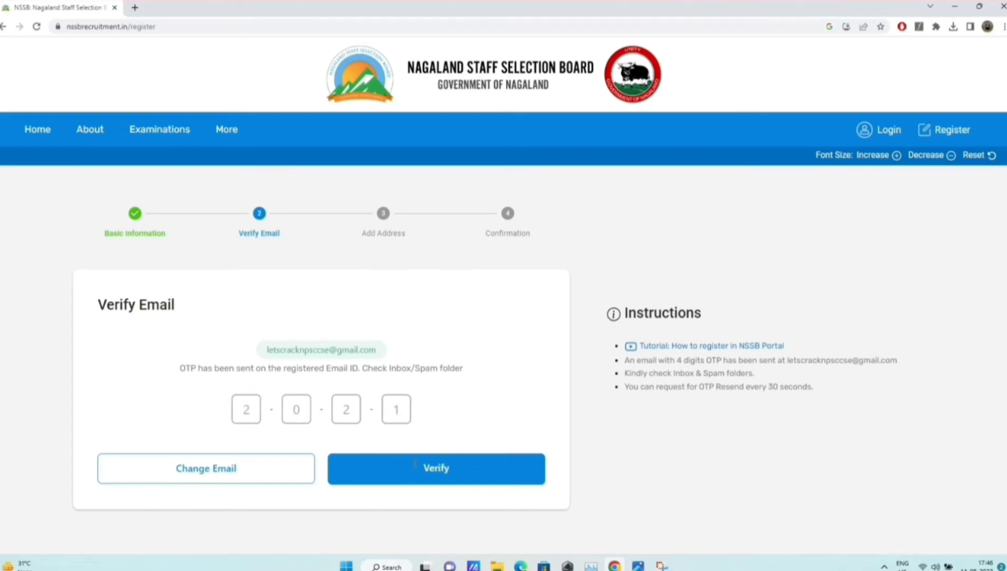
left_click(221, 389)
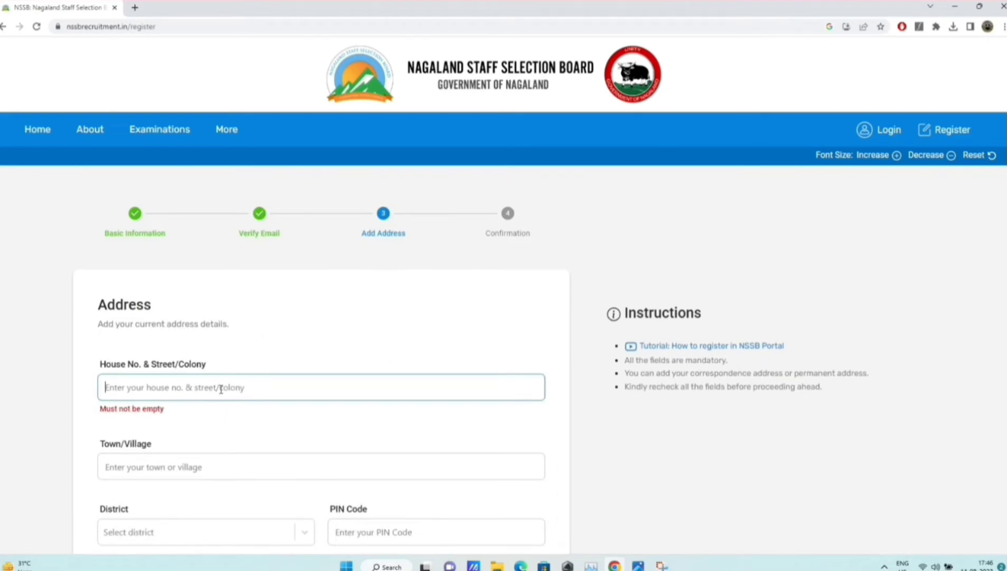
Fill in the house number, town, Dimapur district and PIN code, then continue to Confirmation
scroll(220, 407, "down", 2)
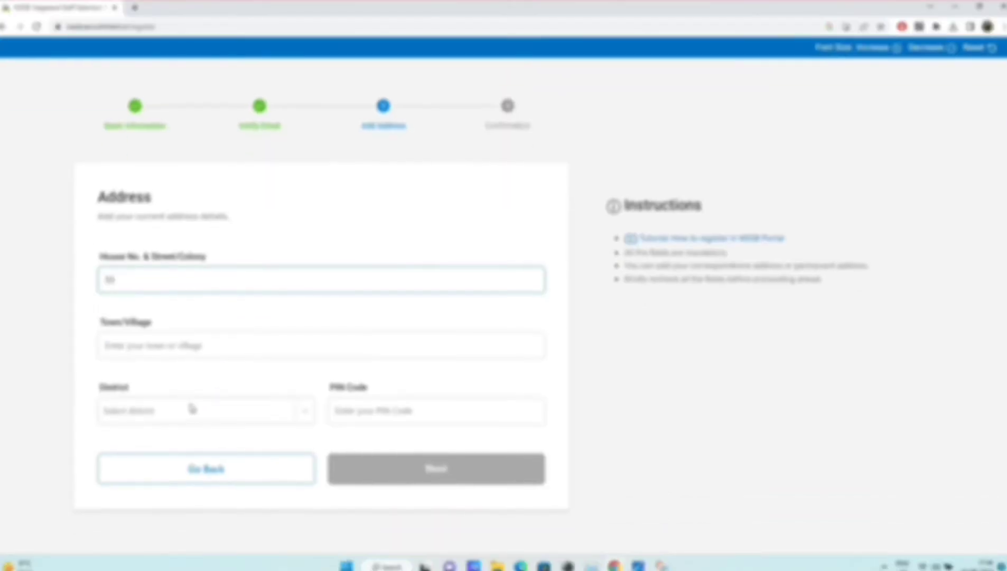
left_click(191, 345)
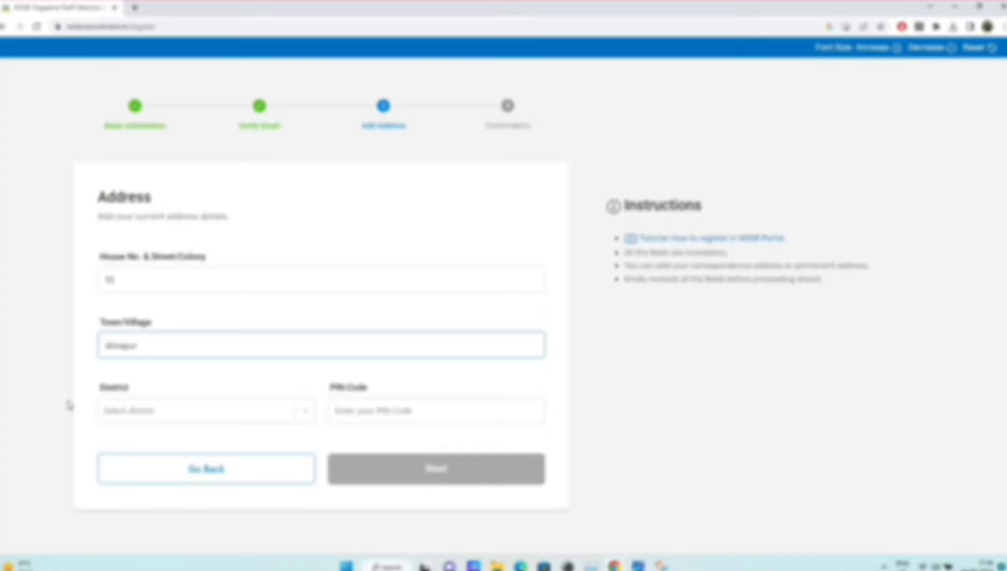
left_click(138, 412)
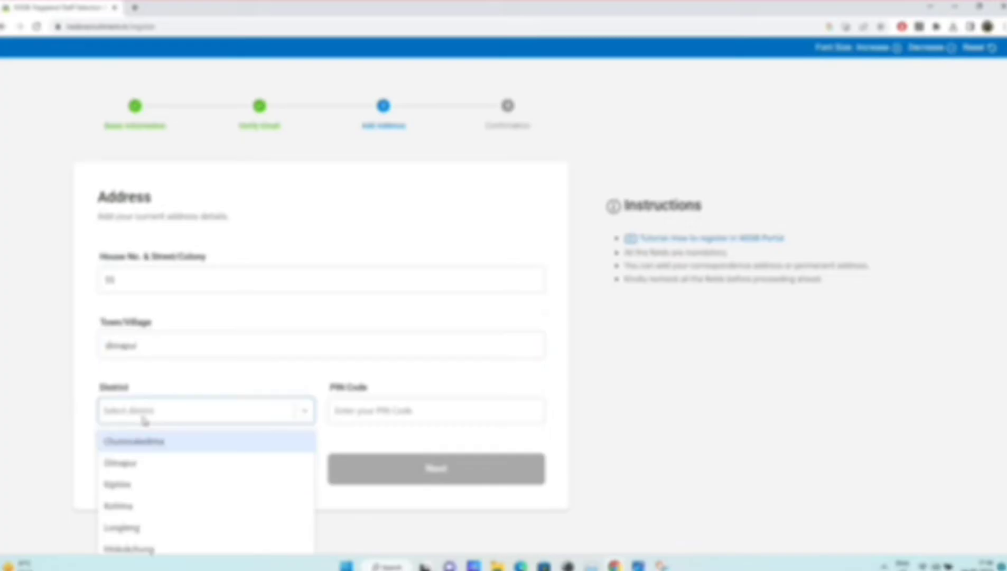
left_click(152, 428)
left_click(378, 370)
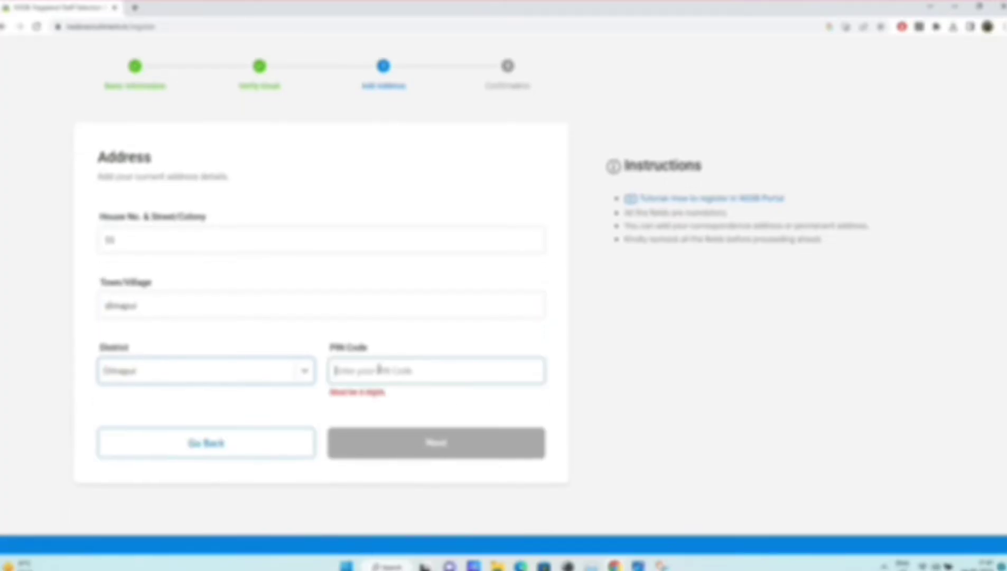
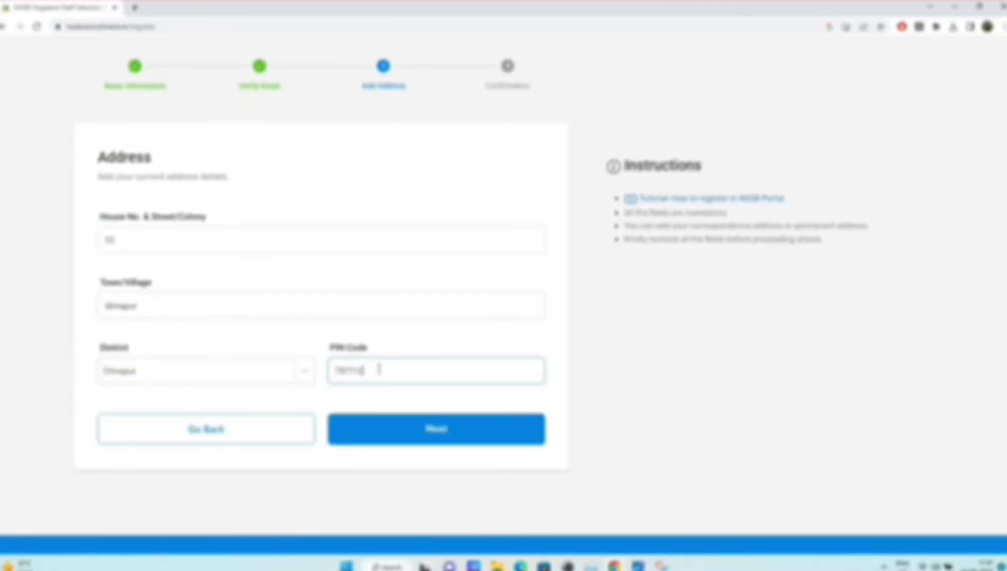
left_click(479, 440)
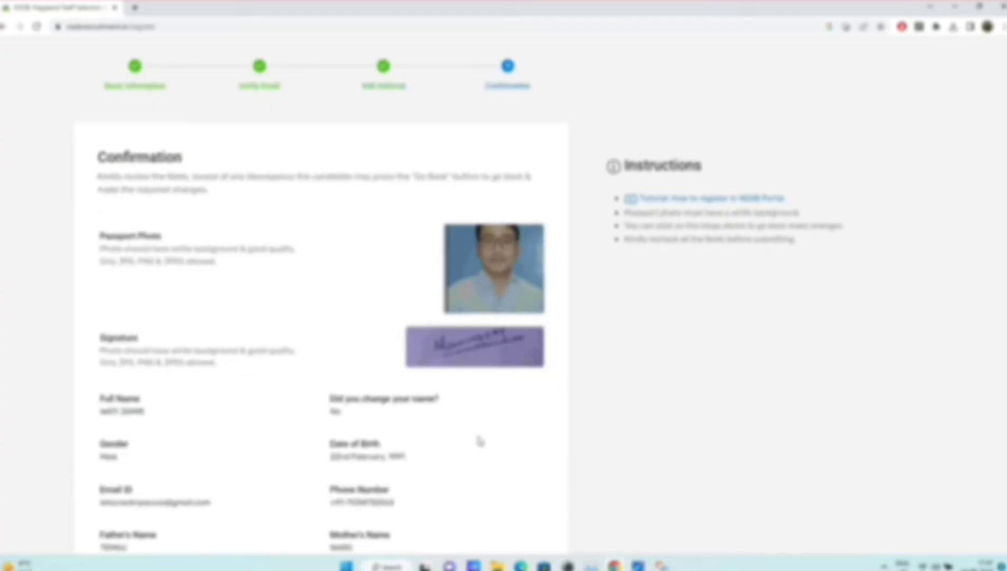
Tick the 'I agree' declaration on the Confirmation page and submit the registration
scroll(478, 436, "down", 2)
scroll(476, 434, "down", 7)
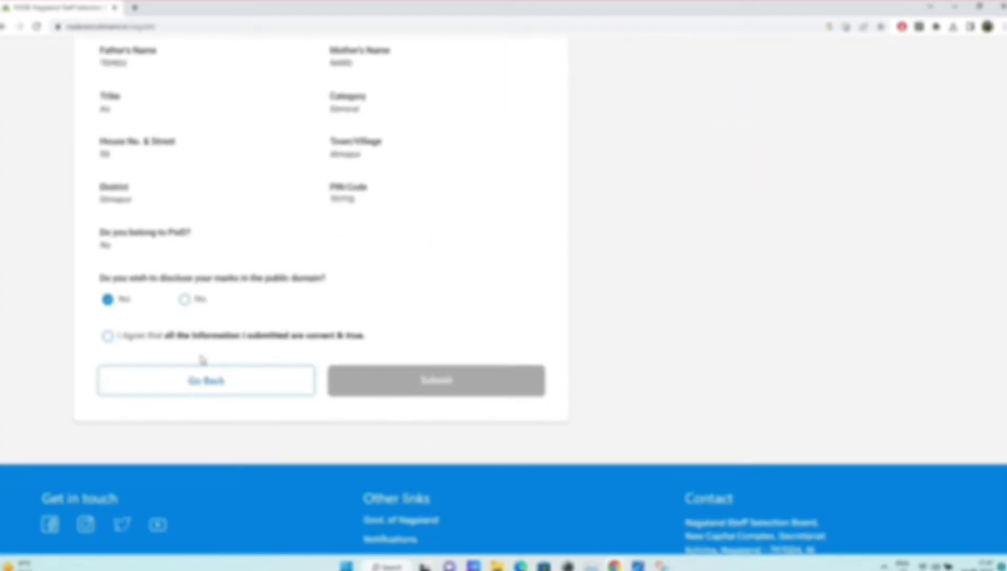
left_click(111, 342)
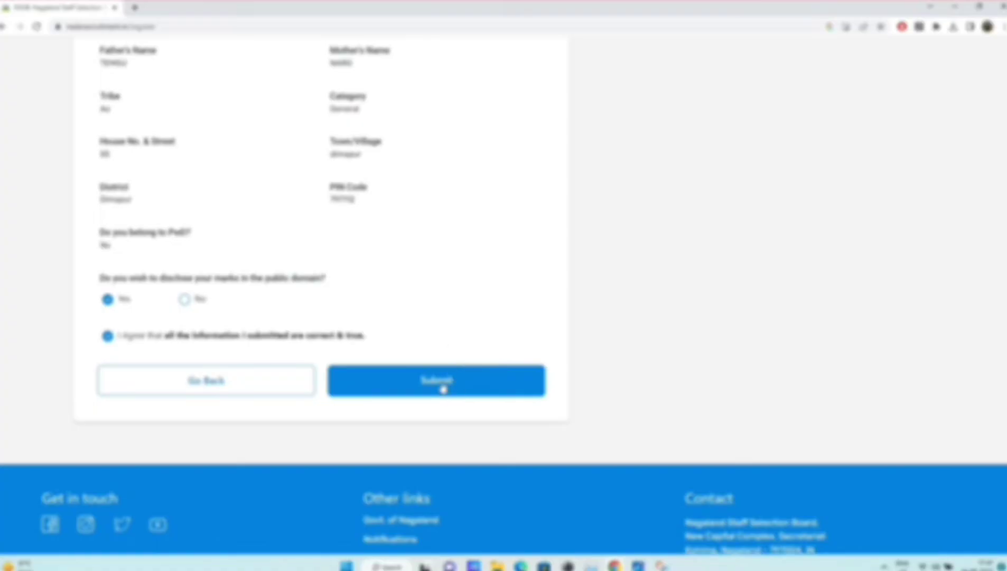
left_click(443, 389)
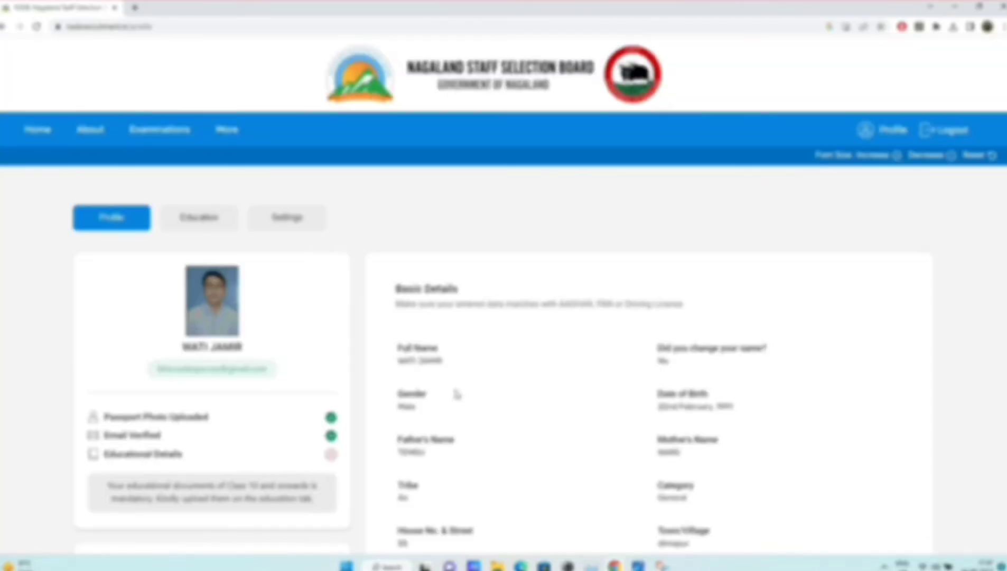
Open the profile's Education tab, start a new education entry and acknowledge the upload guidelines
scroll(456, 394, "down", 2)
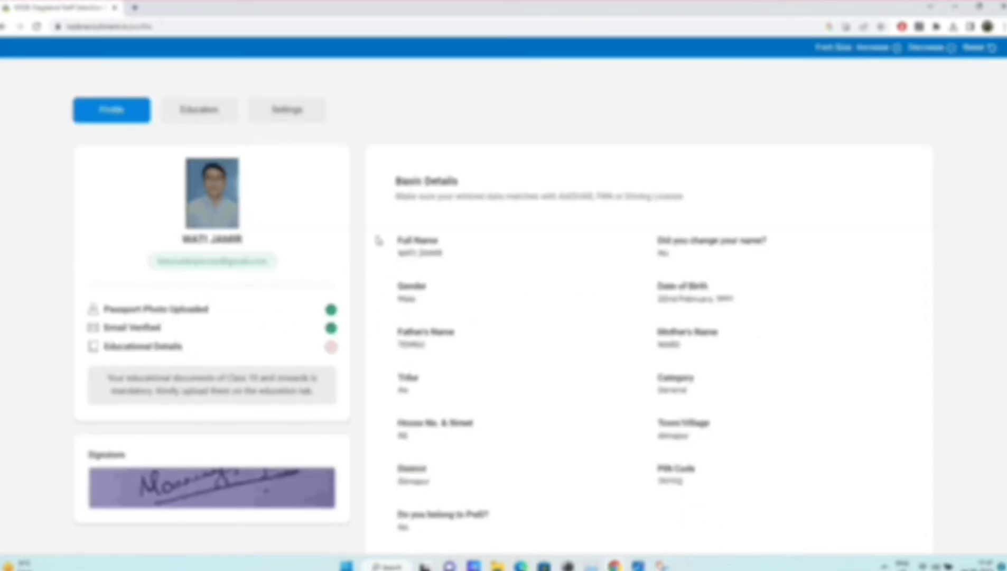
scroll(378, 245, "up", 1)
scroll(460, 300, "down", 3)
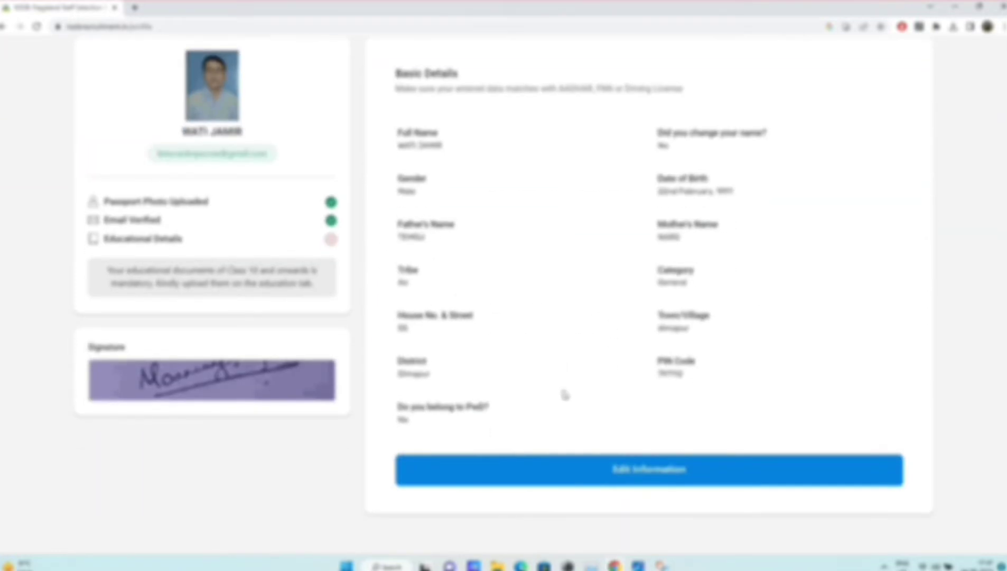
scroll(361, 256, "up", 3)
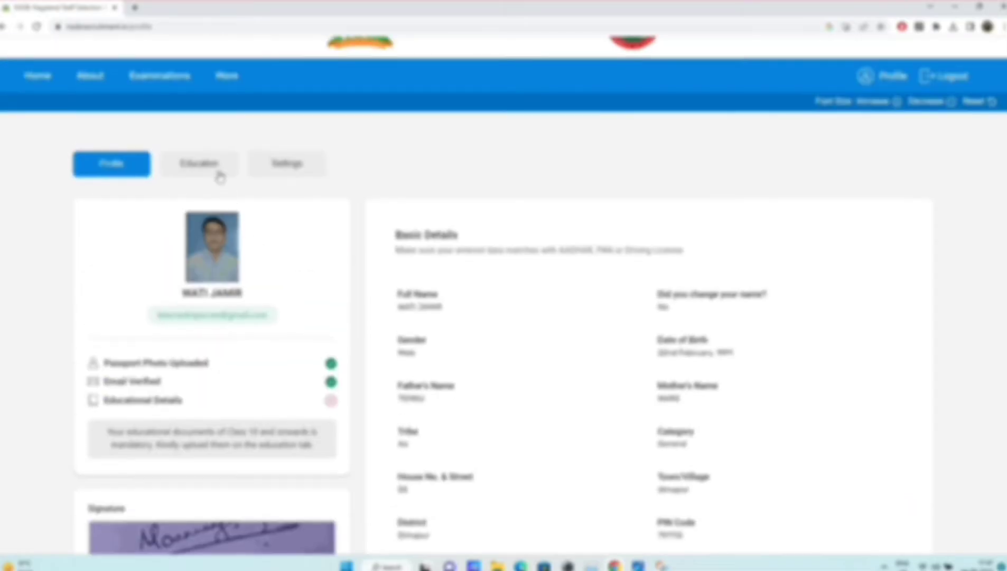
left_click(217, 172)
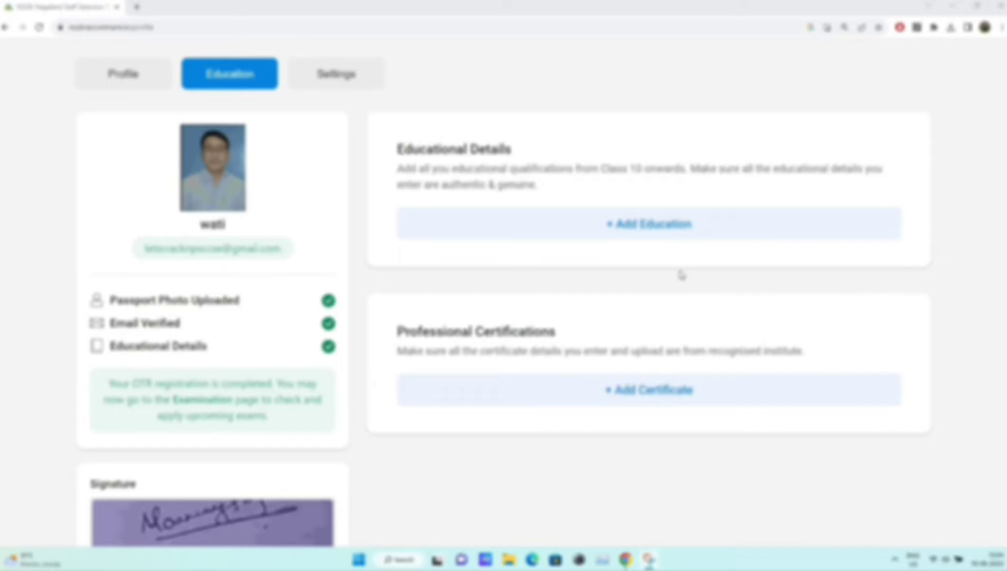
left_click(661, 232)
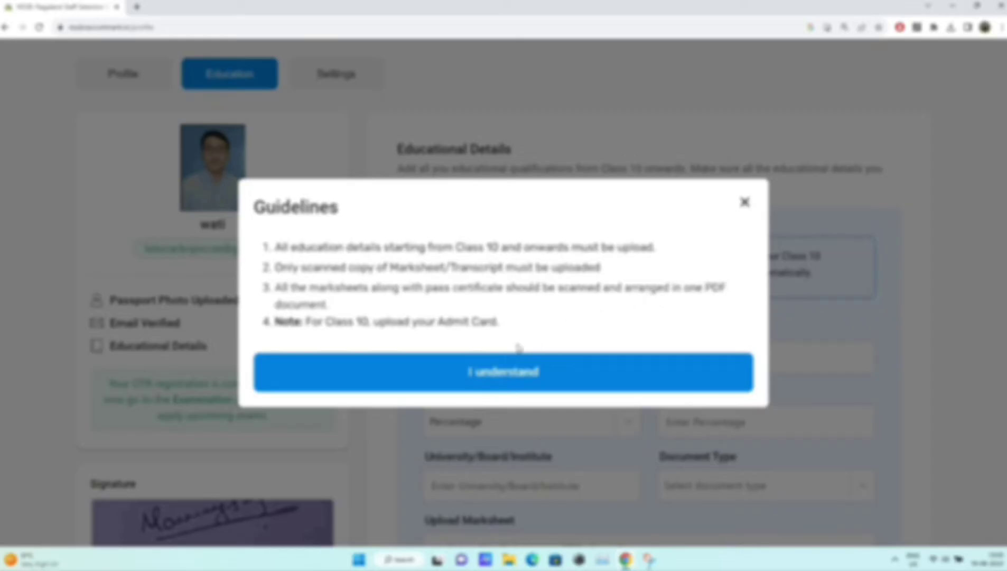
left_click(400, 372)
Choose Class 10 as the qualification with a date of passing of 20th May, 2011
left_click(465, 355)
scroll(458, 397, "down", 1)
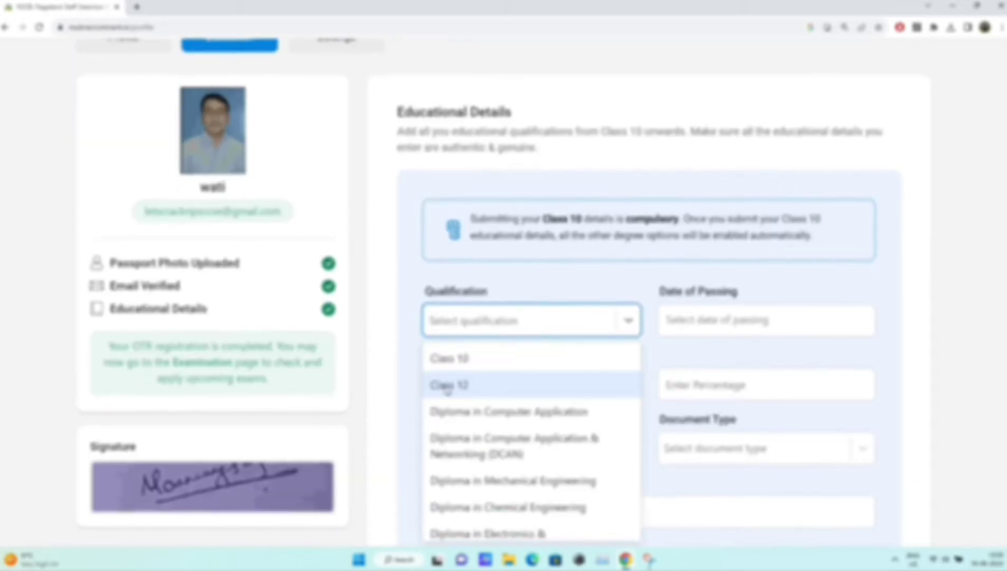
left_click(458, 365)
left_click(713, 333)
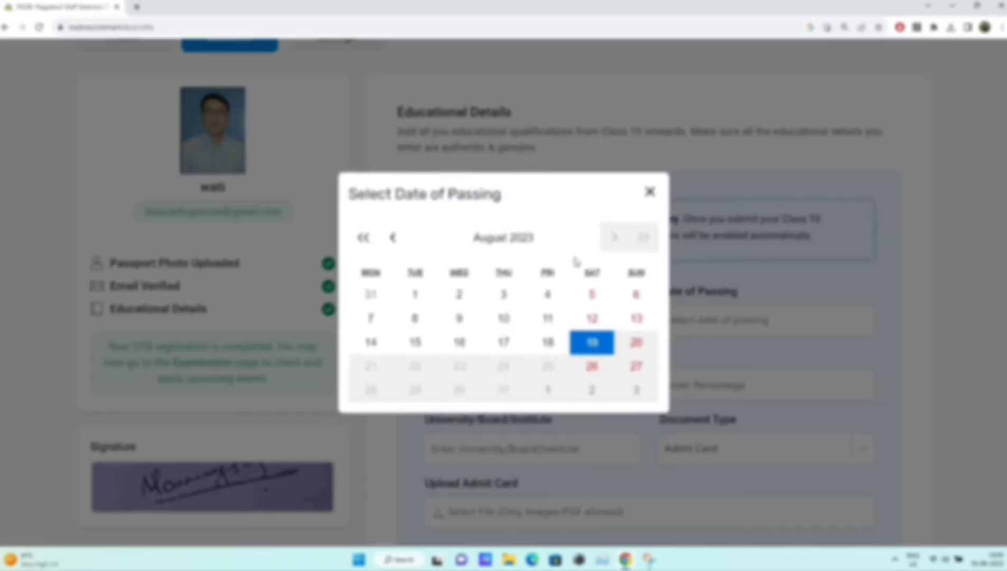
left_click(452, 239)
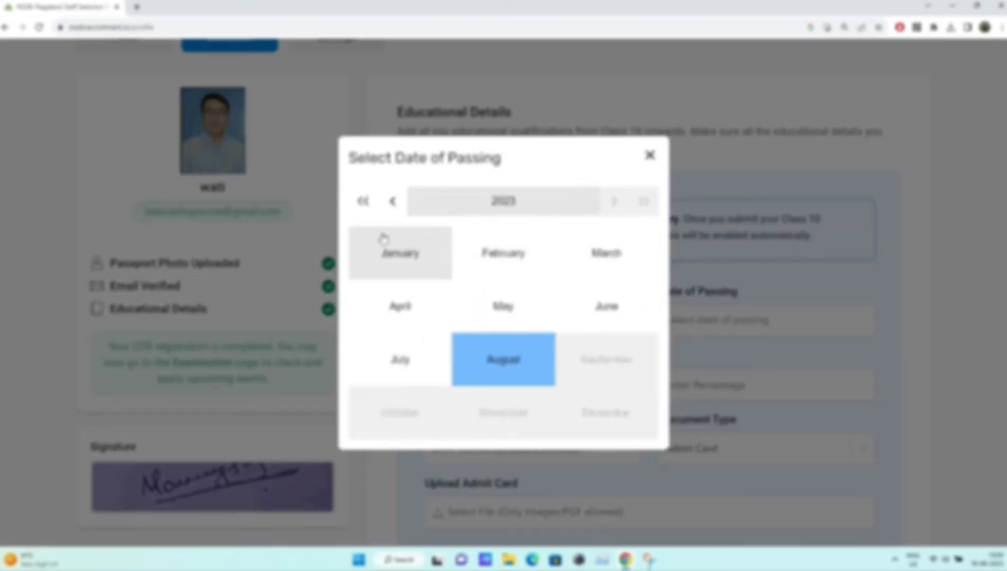
left_click(364, 204)
left_click(642, 202)
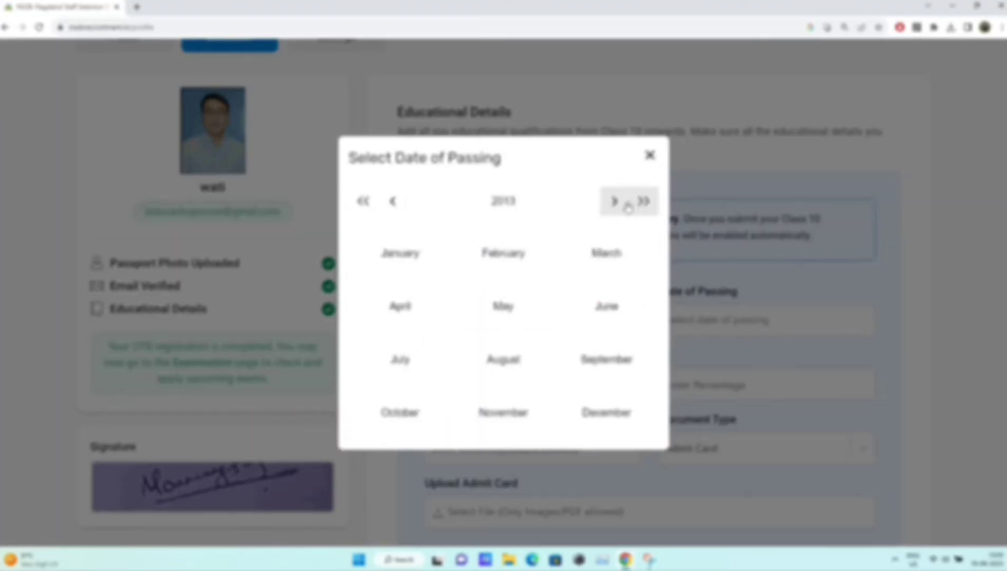
left_click(392, 201)
left_click(393, 201)
left_click(503, 306)
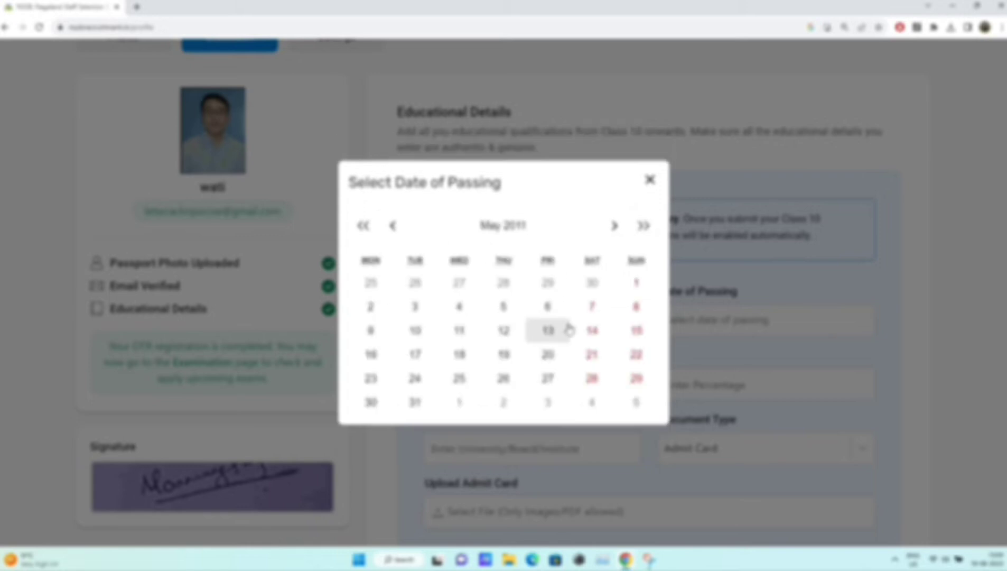
left_click(547, 355)
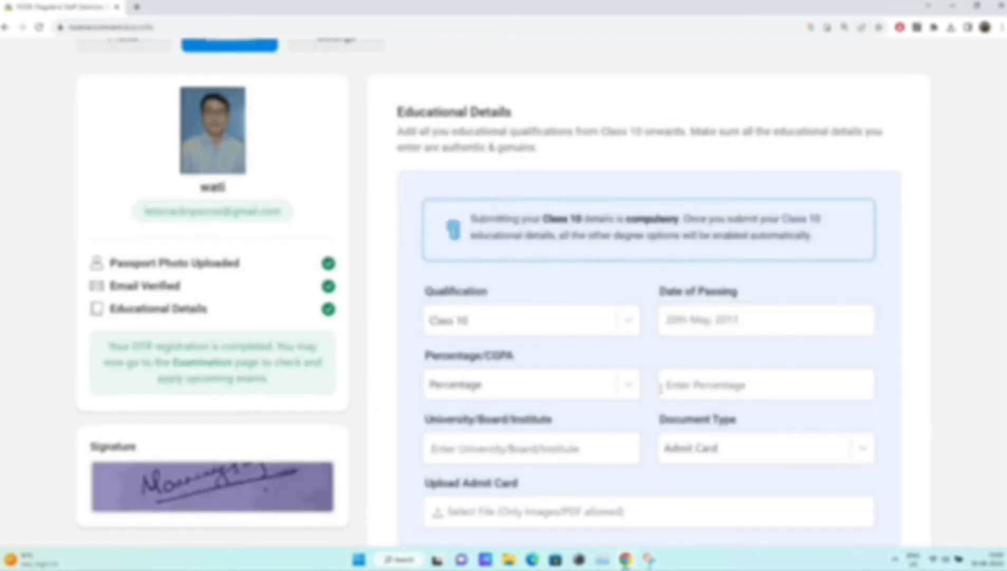
Enter the Class 10 score as Percentage 88.1 with board NBSE
left_click(508, 387)
left_click(476, 420)
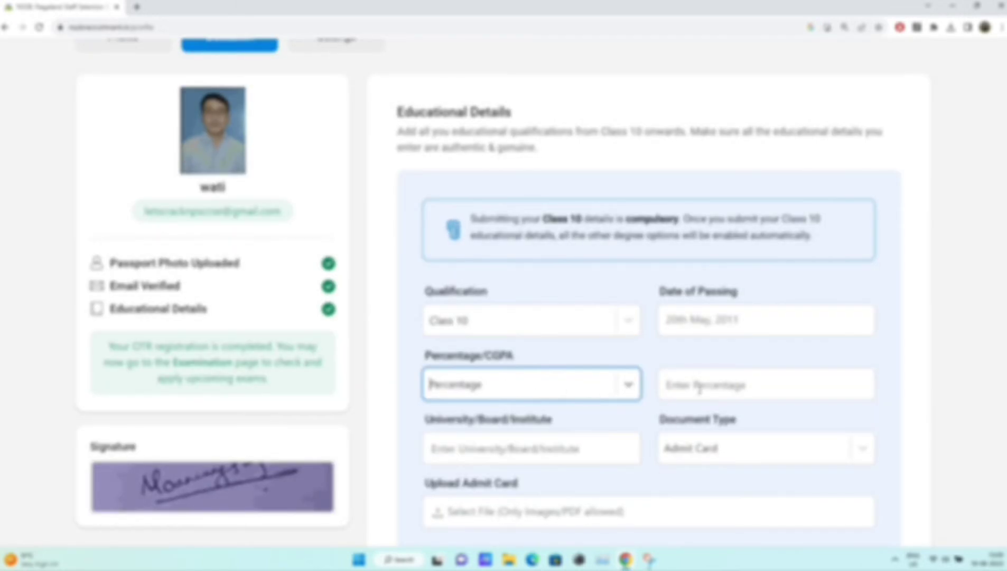
left_click(700, 388)
type("6")
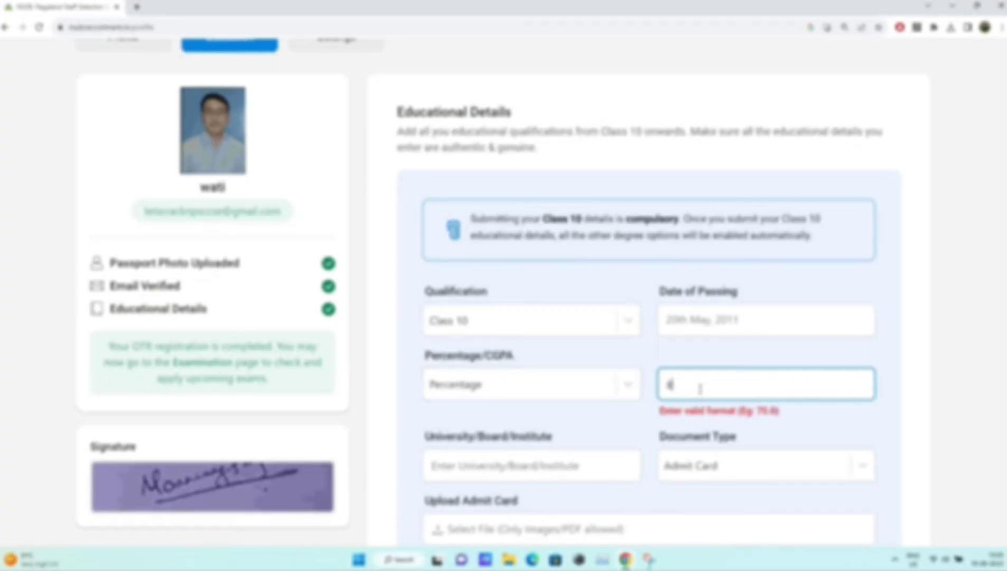
type("6.6")
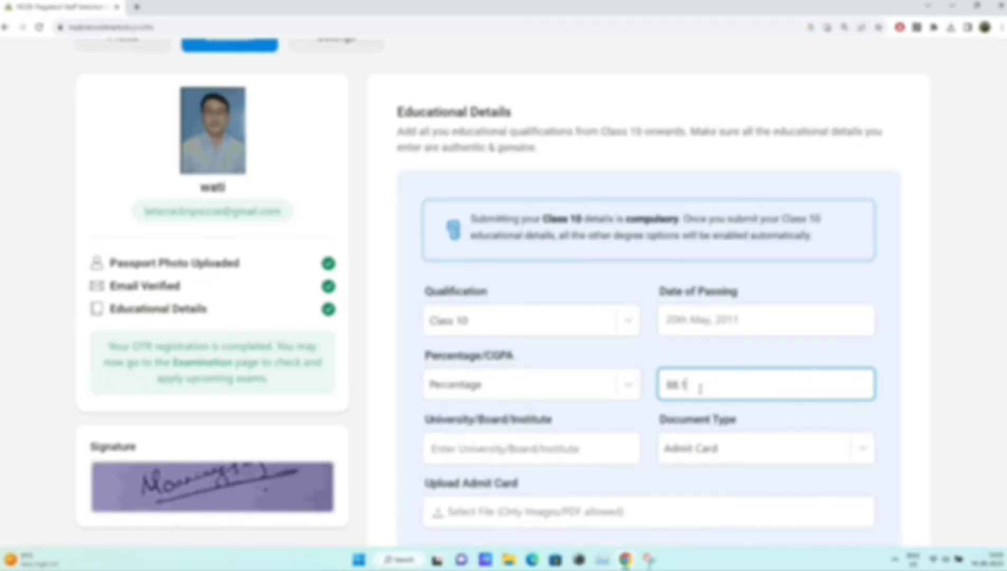
left_click(587, 440)
type("NBSE")
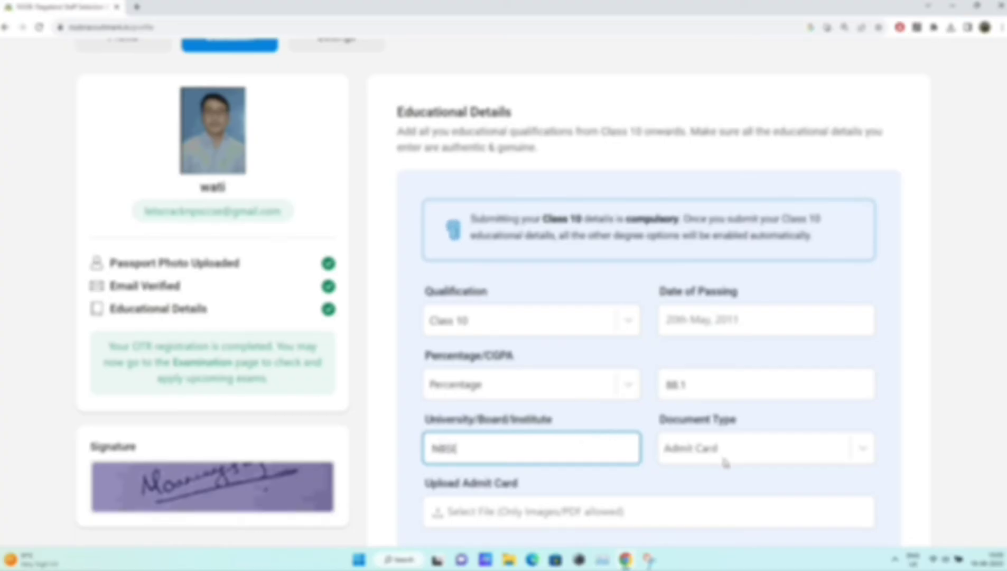
Attach the ADMIT CARD CLASS 10 file as an Admit Card document and submit the entry
left_click(756, 448)
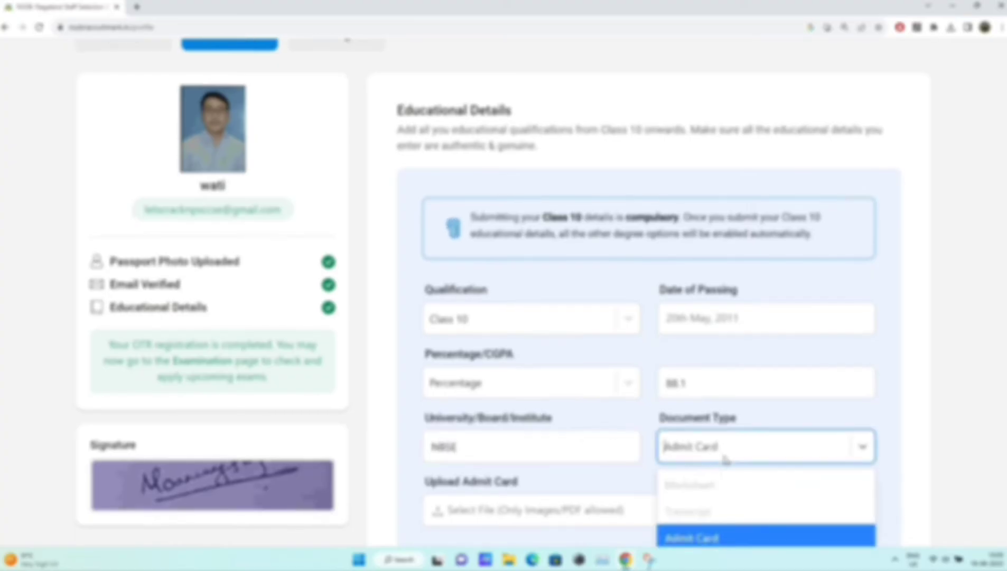
left_click(740, 526)
left_click(649, 498)
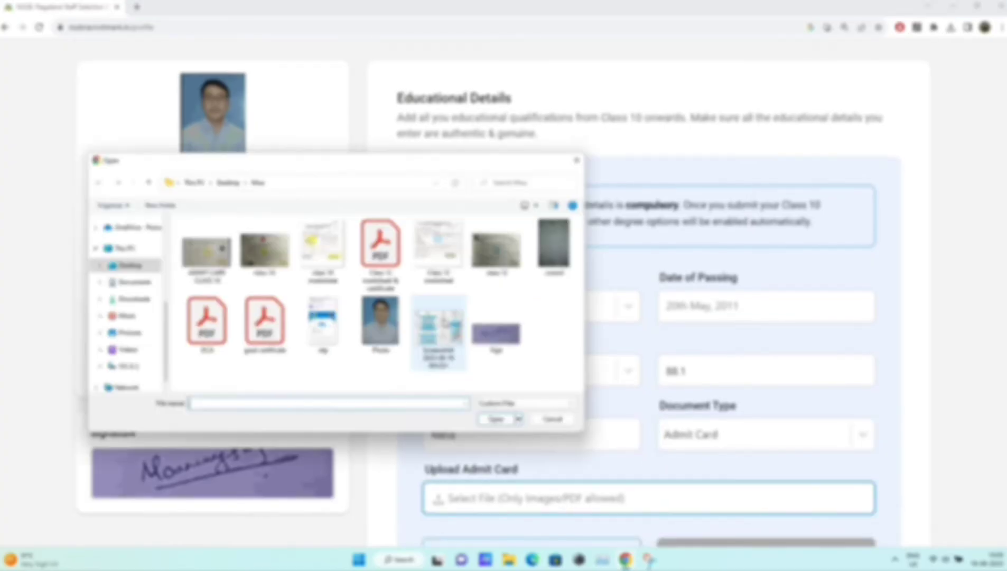
left_click(225, 267)
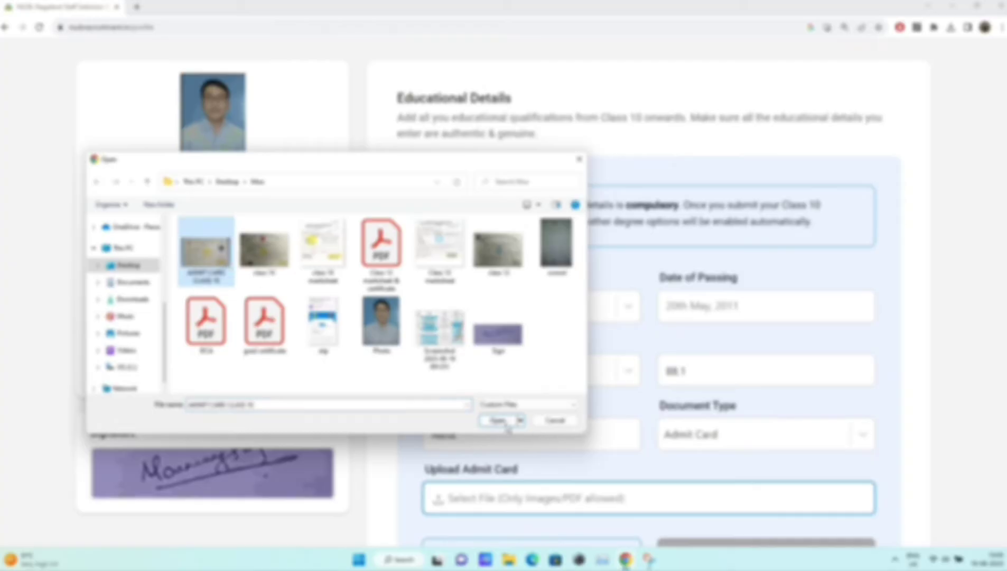
left_click(507, 426)
scroll(640, 439, "down", 2)
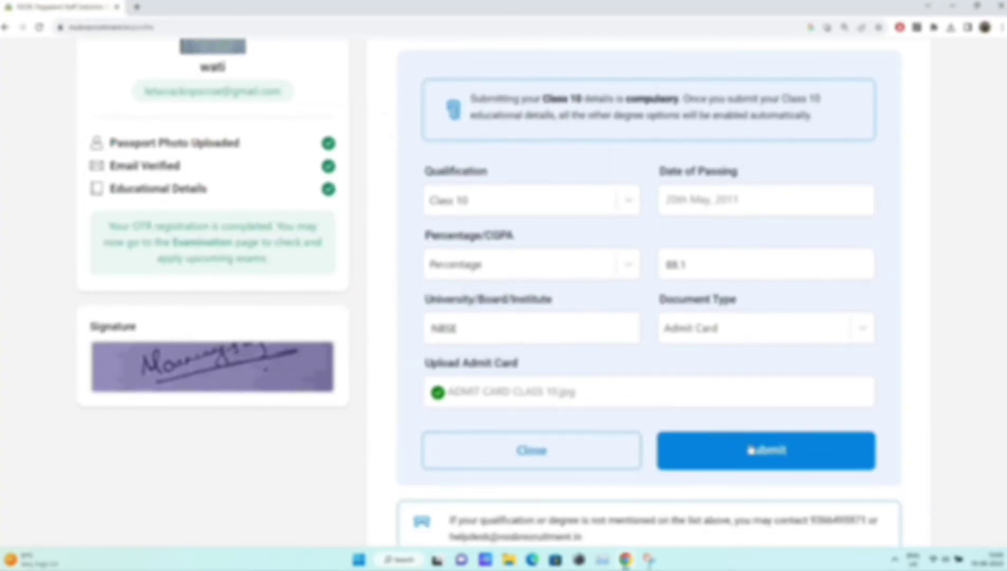
left_click(751, 450)
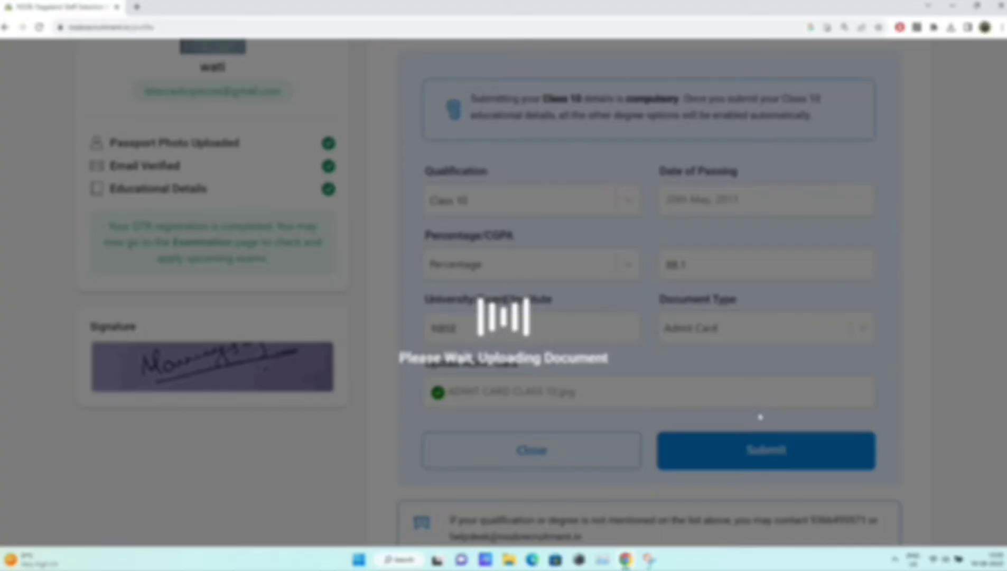
scroll(798, 321, "up", 1)
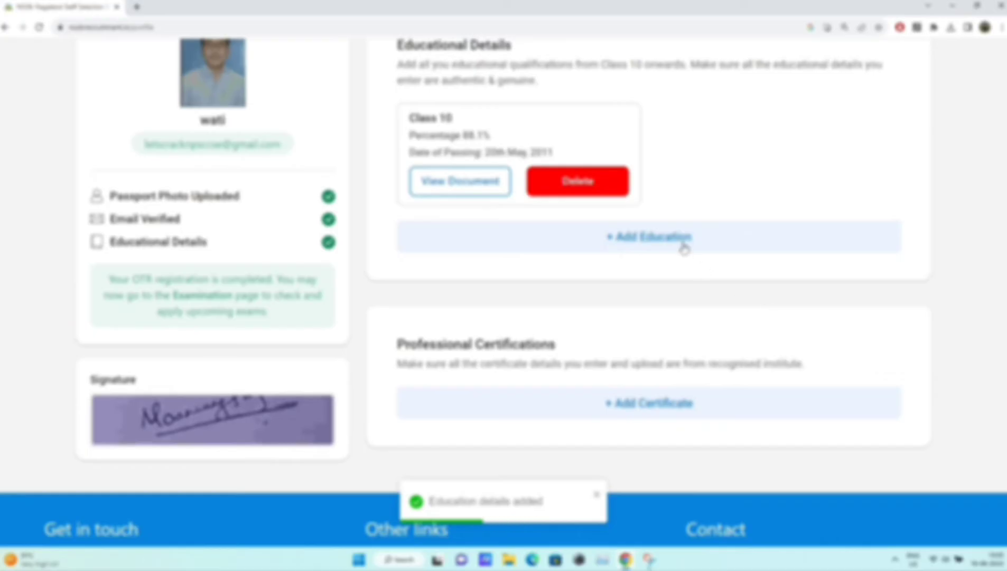
Start another education entry with '+ Add Education' below the saved Class 10 record
left_click(683, 248)
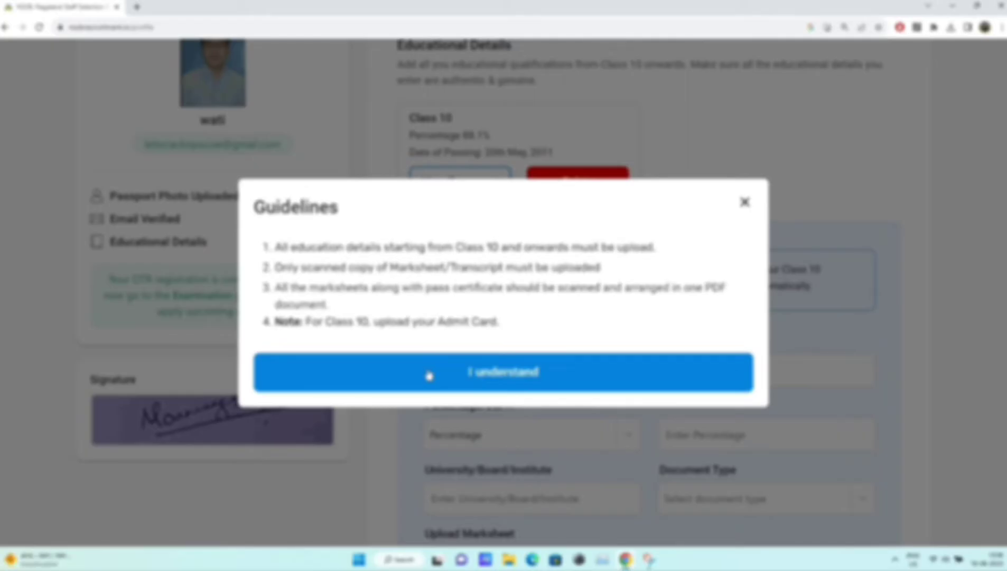
Accept the guidelines and choose Class 12, Marksheet, passing date 17th May, 2013
left_click(429, 374)
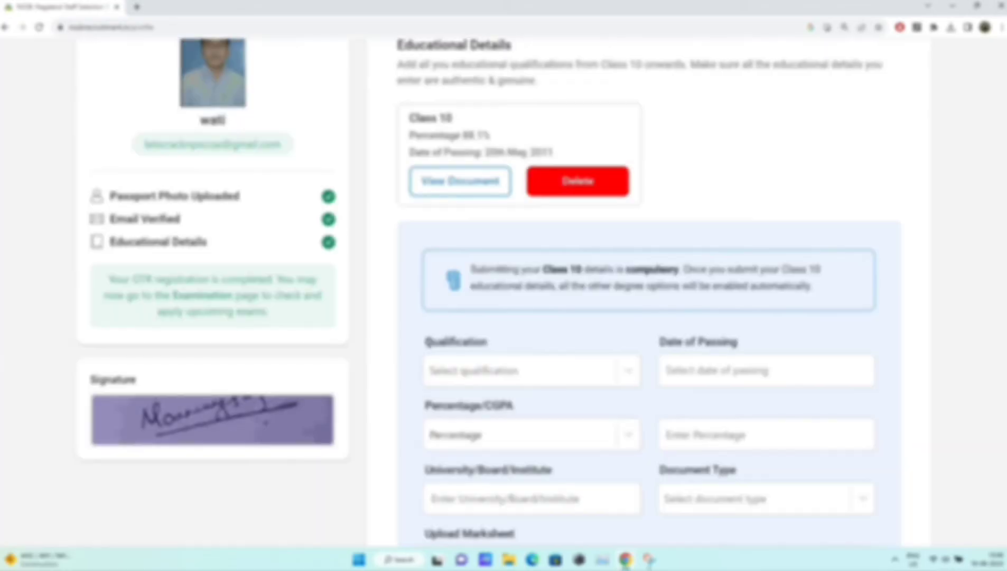
left_click(488, 367)
left_click(470, 387)
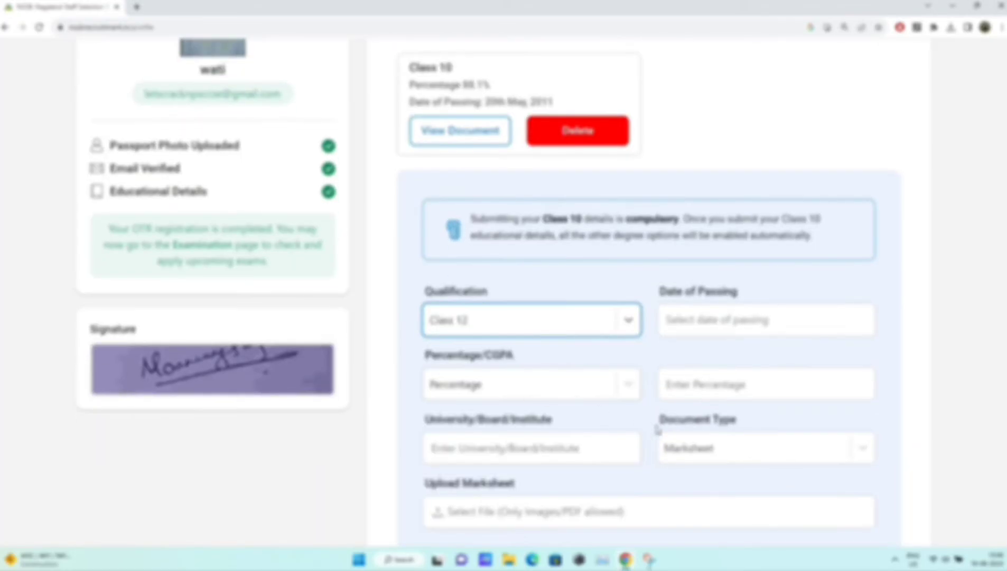
left_click(699, 451)
left_click(700, 446)
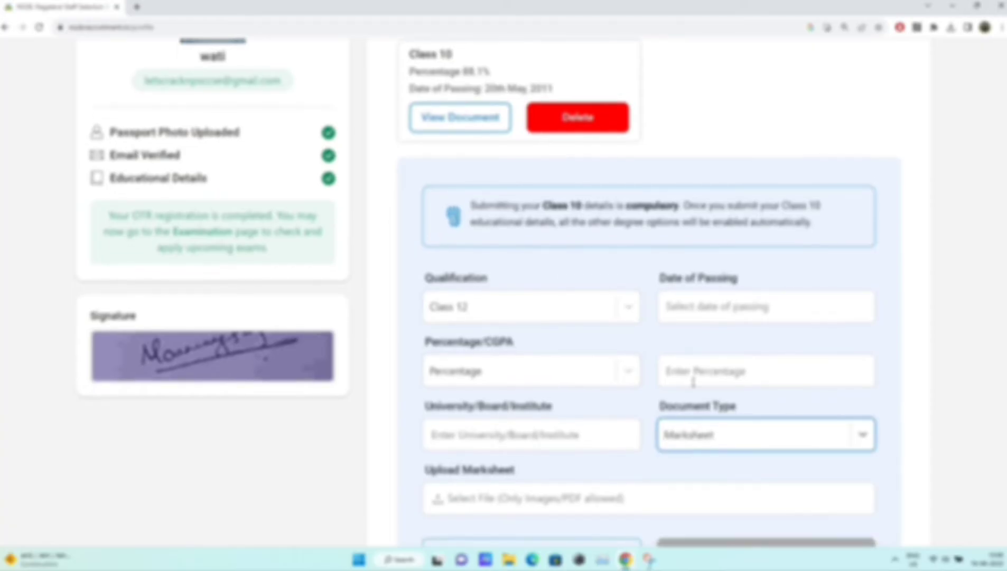
left_click(706, 320)
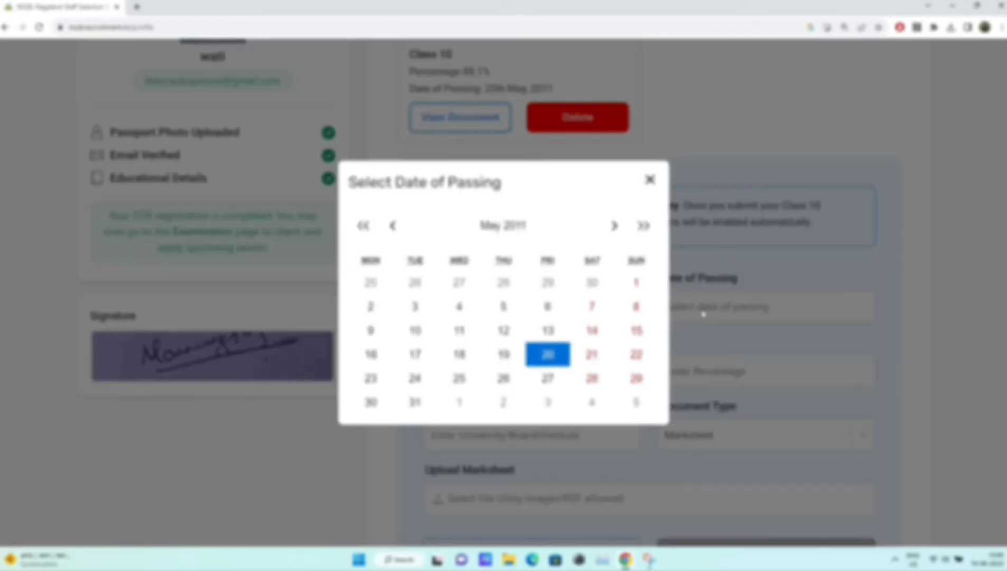
left_click(645, 228)
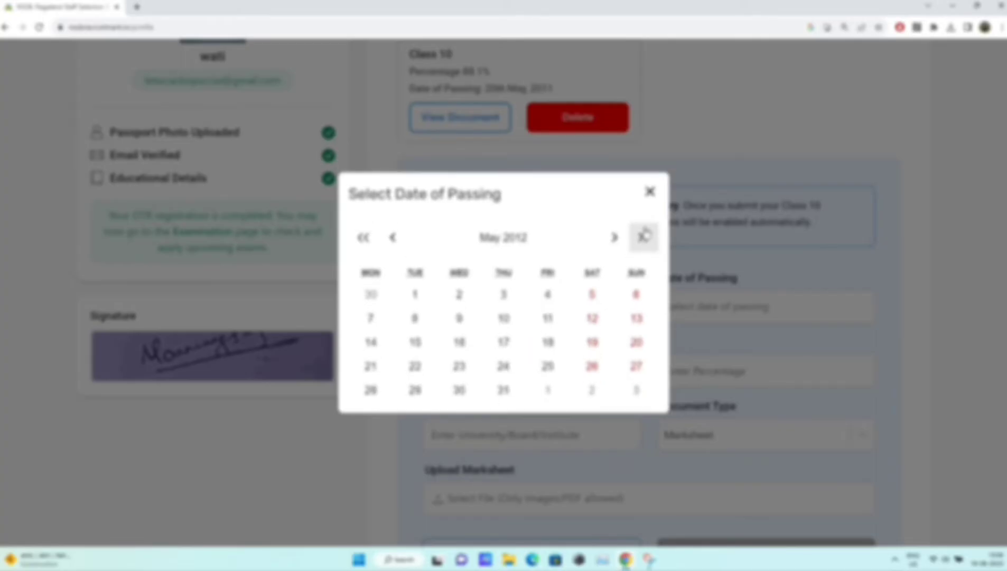
left_click(645, 234)
left_click(556, 345)
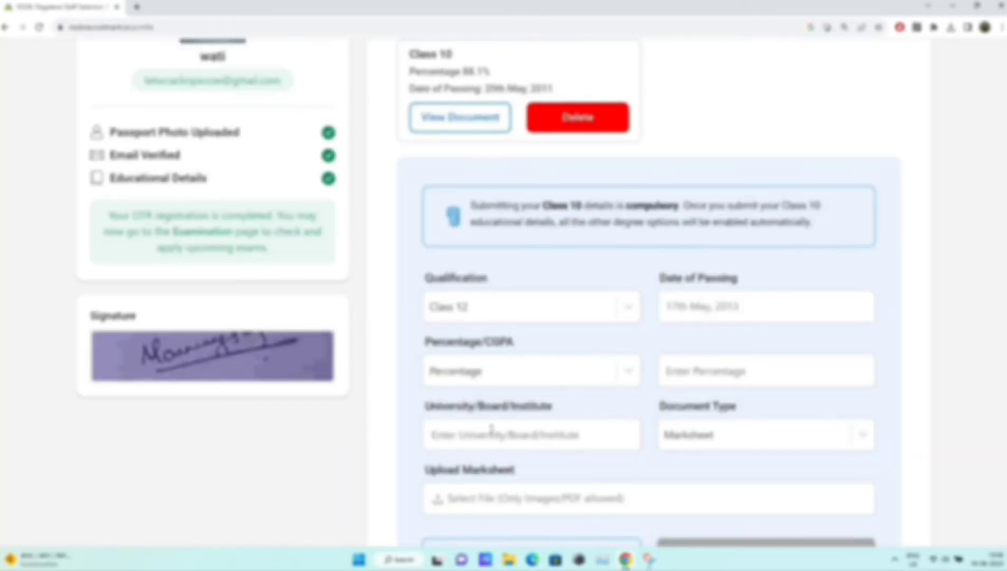
Enter 77.3 as the Class 12 percentage and fill in the board name
left_click(705, 369)
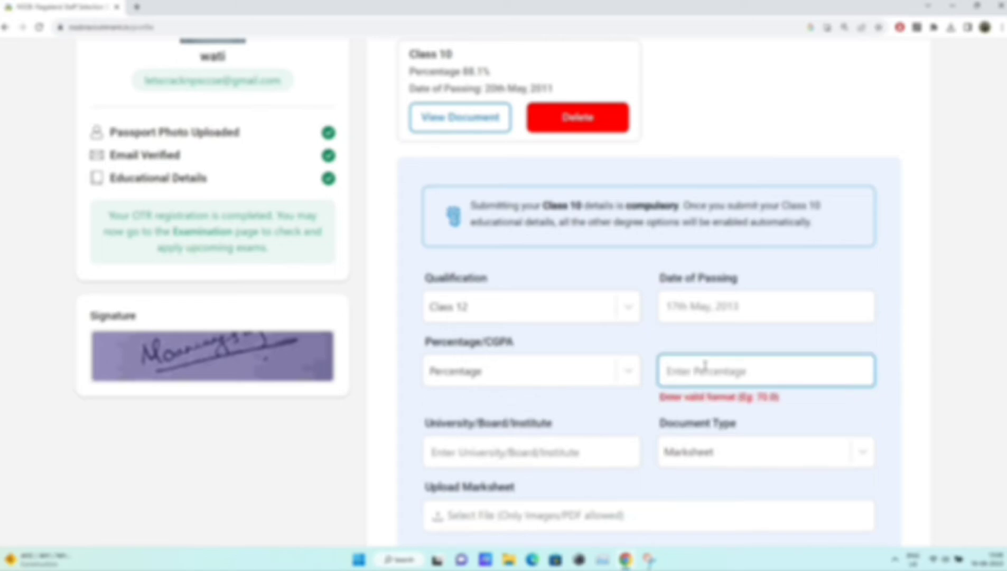
type("77")
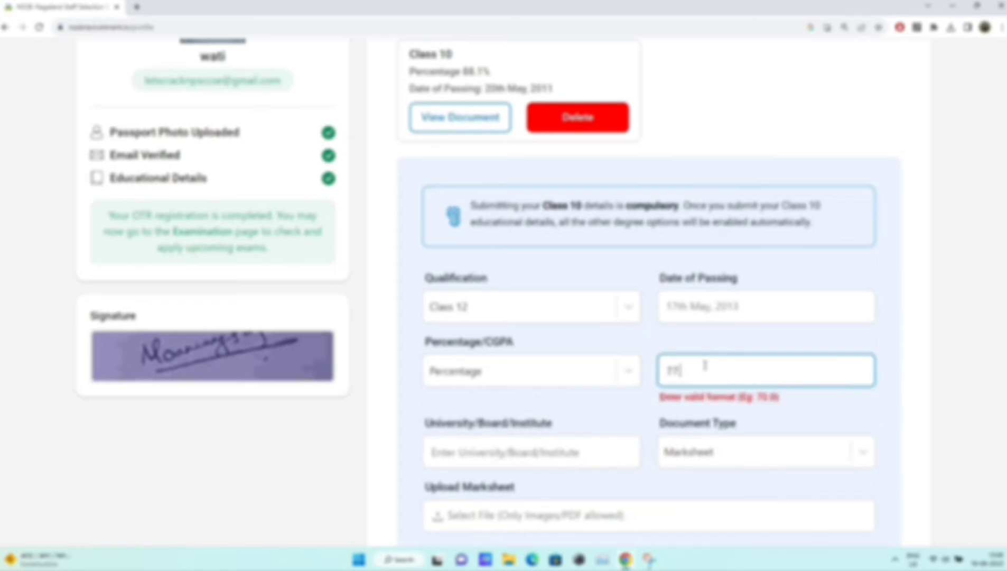
type(".3")
left_click(518, 440)
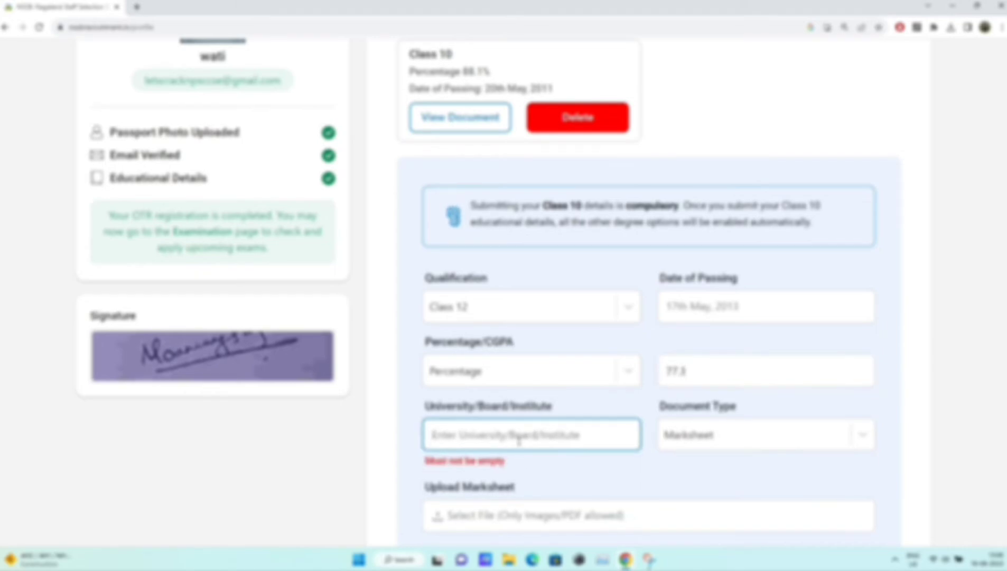
type("NiE")
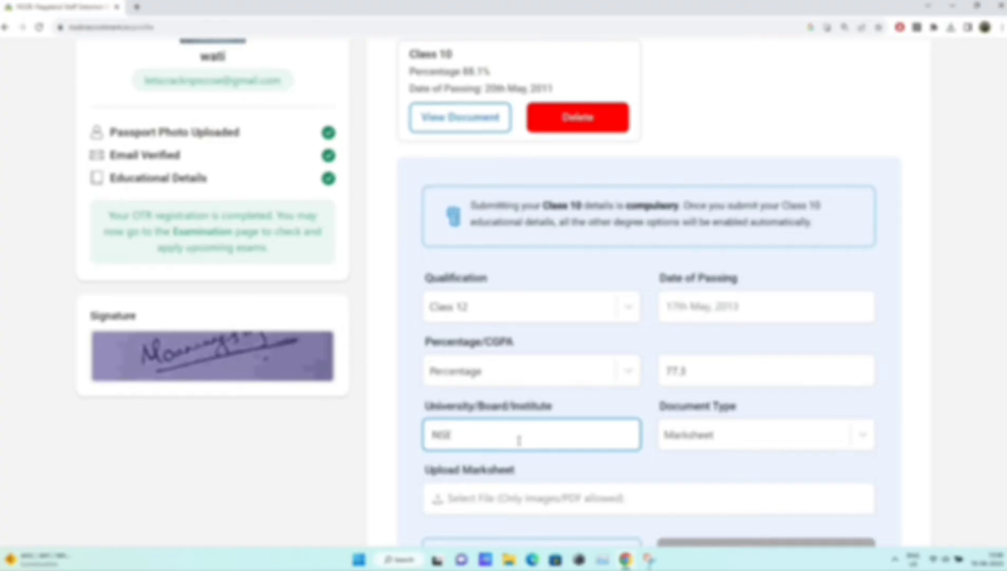
type("S")
Attach the Class 12 marksheet PDF as a Marksheet document and submit the entry
left_click(761, 435)
left_click(719, 473)
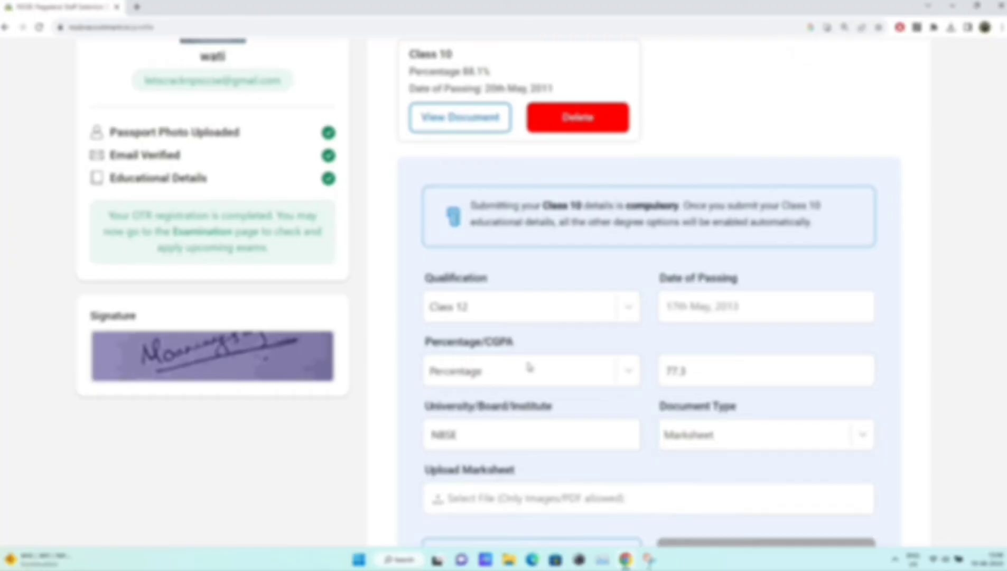
left_click(472, 499)
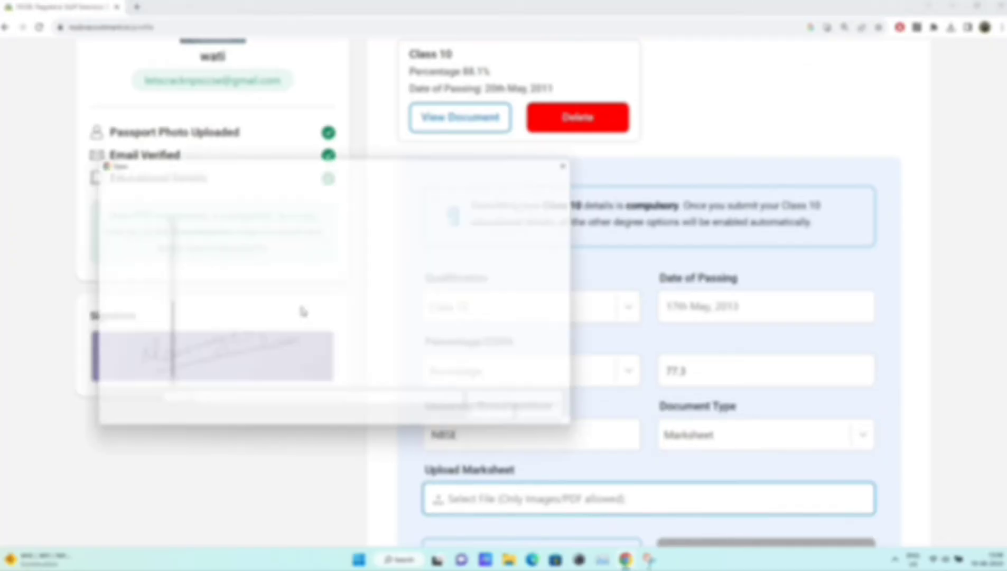
left_click(385, 262)
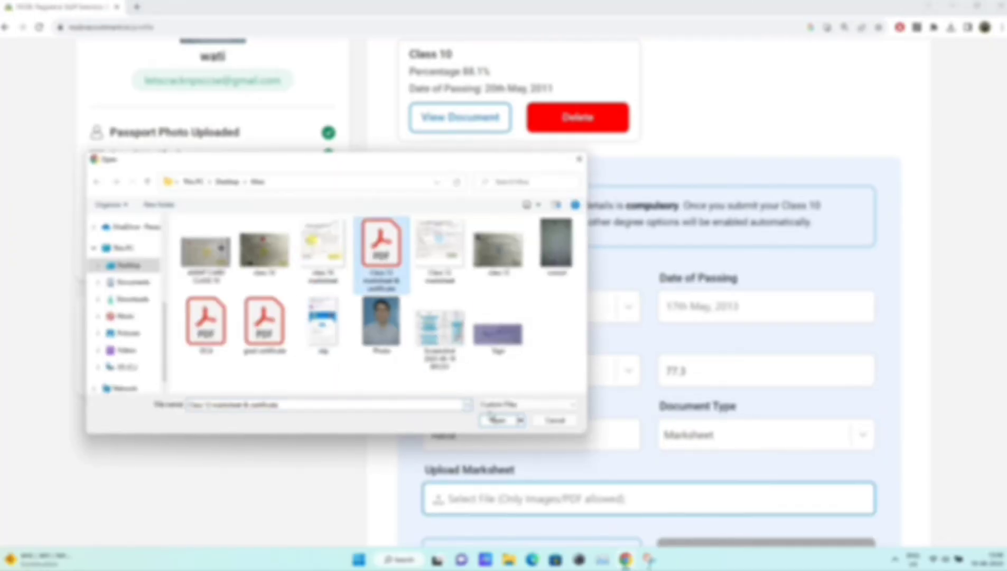
left_click(497, 421)
scroll(574, 428, "down", 1)
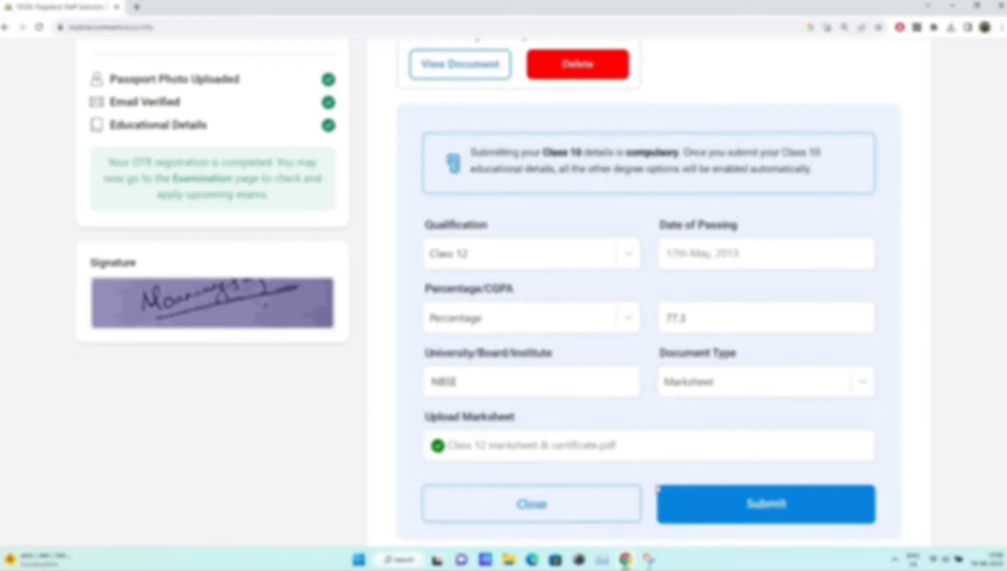
left_click(707, 505)
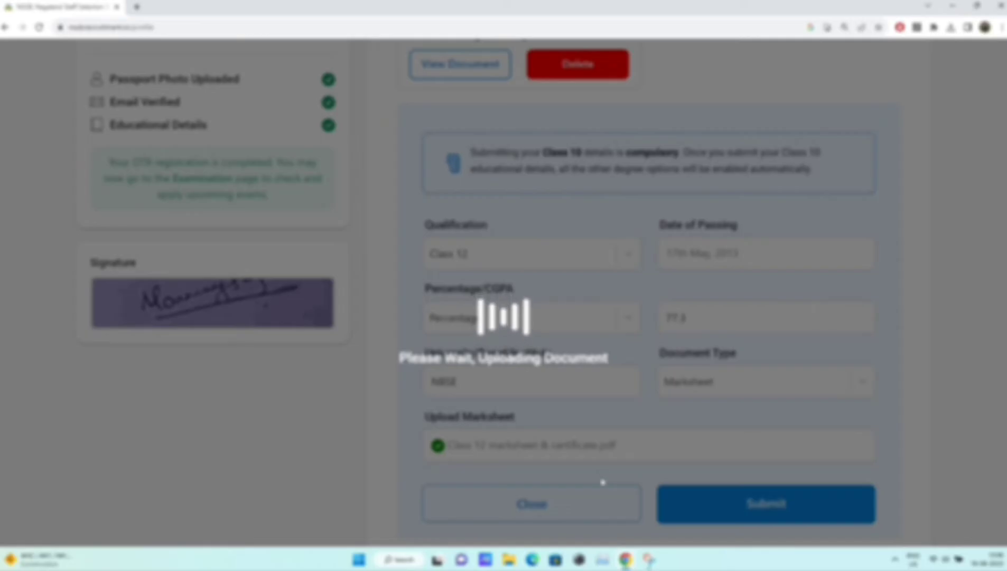
scroll(612, 233, "up", 2)
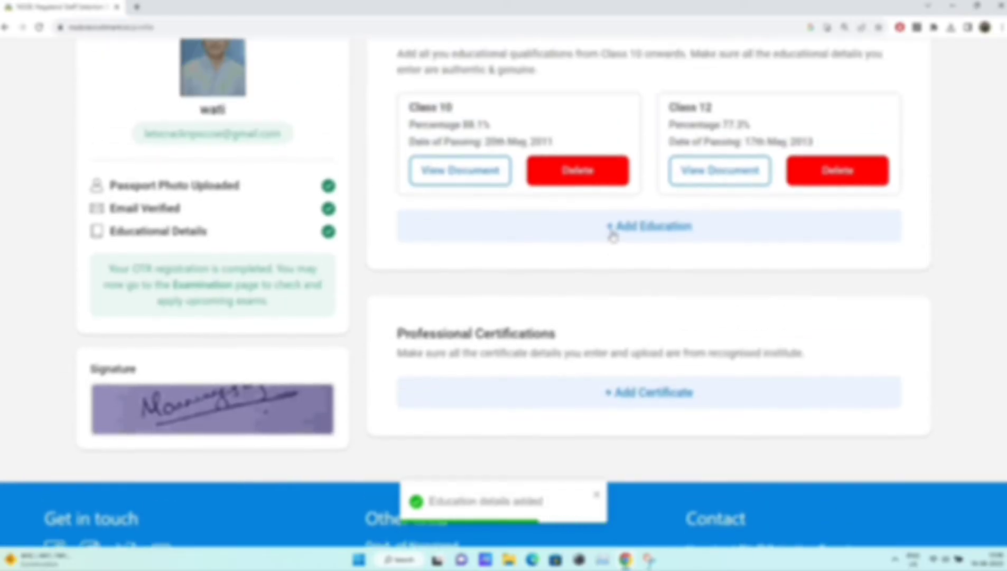
Add a new Diploma in Computer Application entry with passing date 14 June 2013
left_click(641, 235)
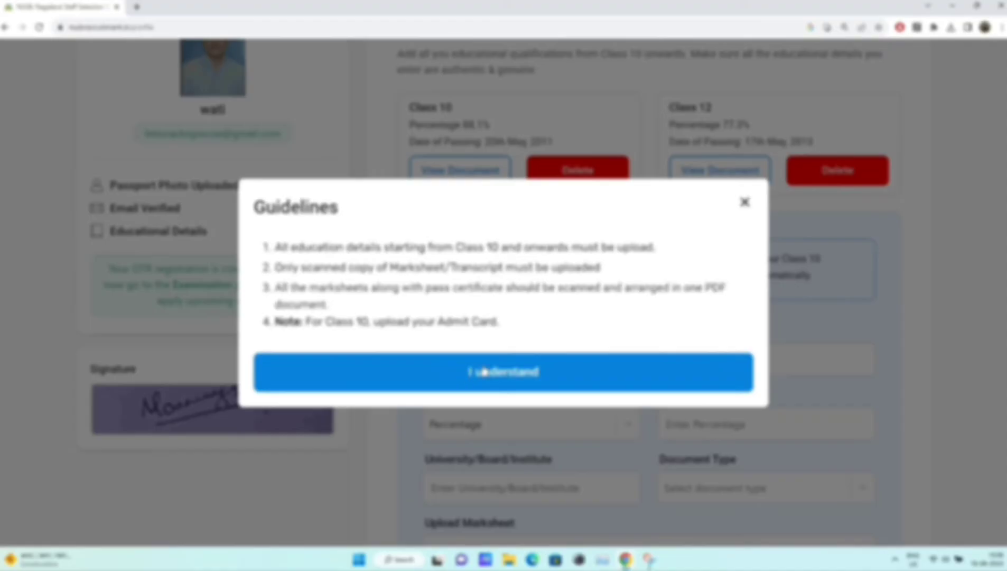
left_click(485, 371)
left_click(485, 361)
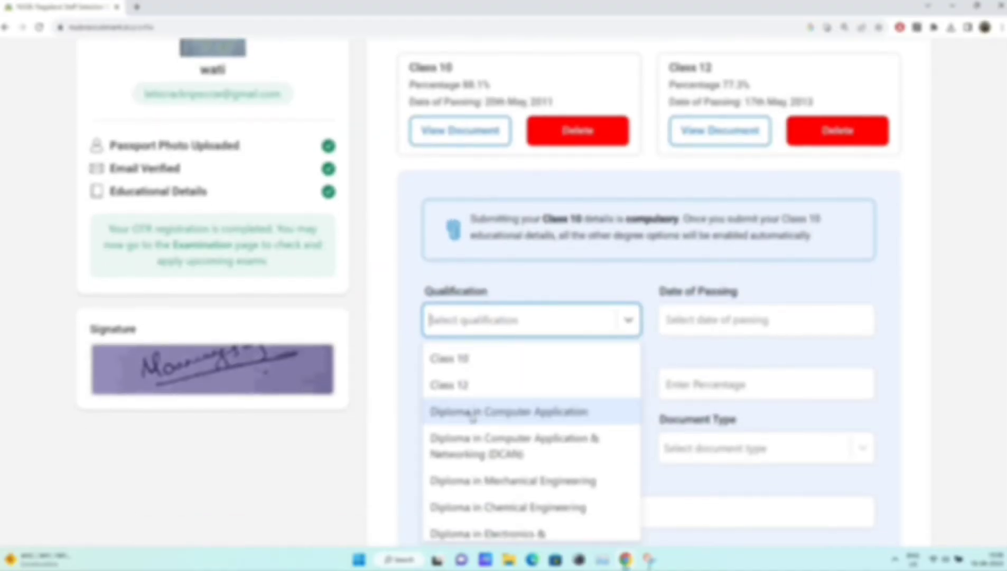
left_click(472, 415)
left_click(707, 323)
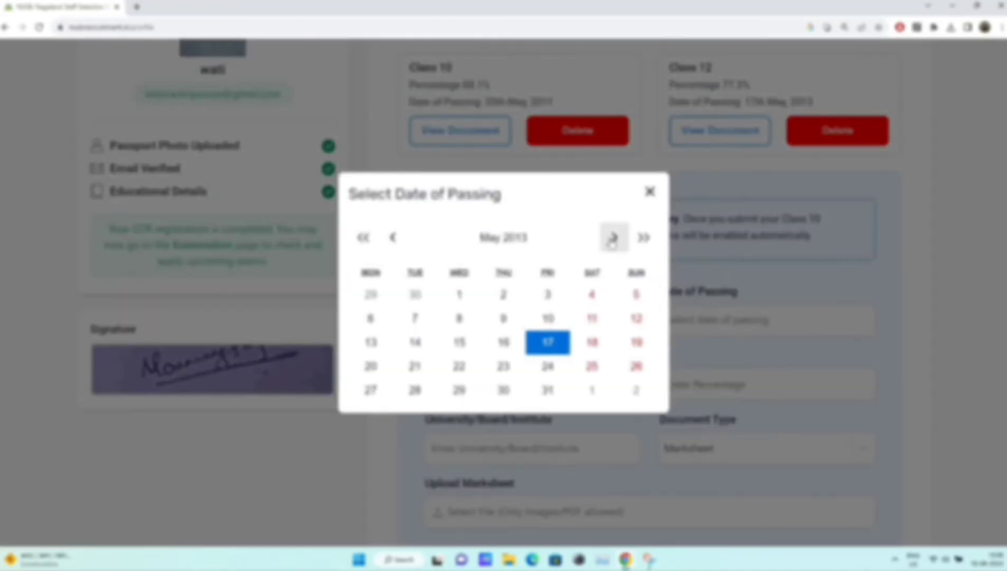
left_click(612, 237)
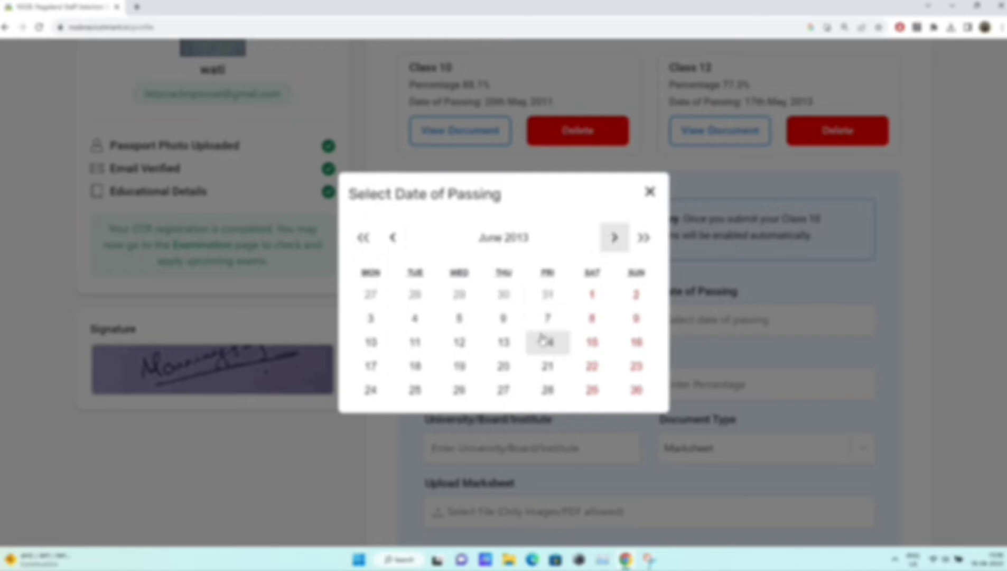
left_click(546, 341)
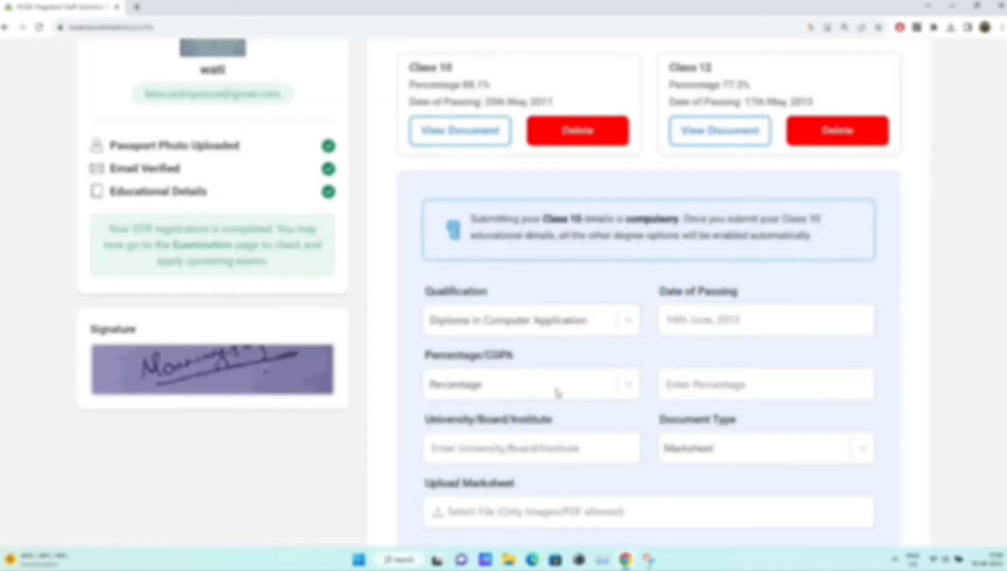
Enter 63.2 as the diploma percentage and fill in the university/board name
left_click(716, 390)
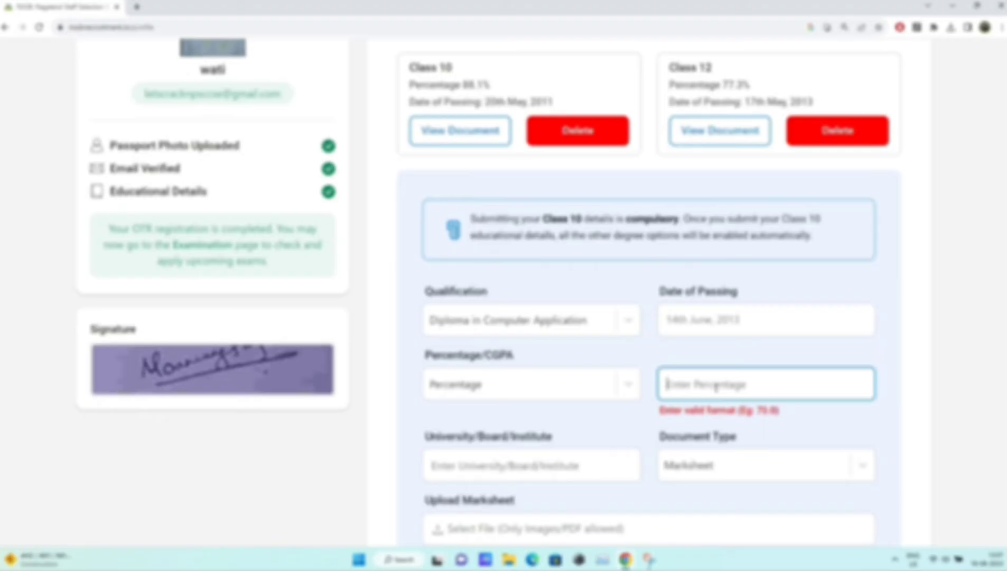
type("63.2")
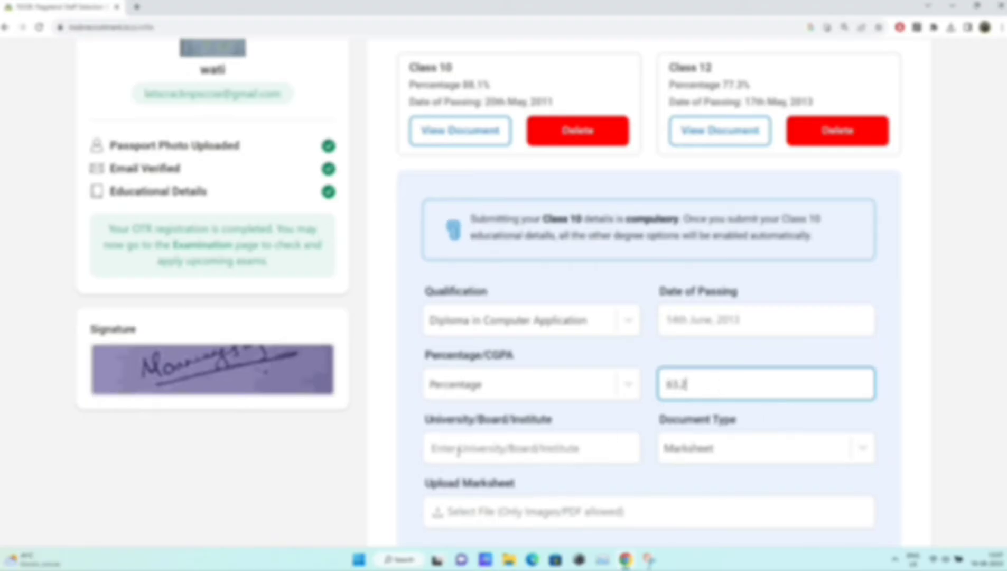
left_click(458, 451)
type("AICTE")
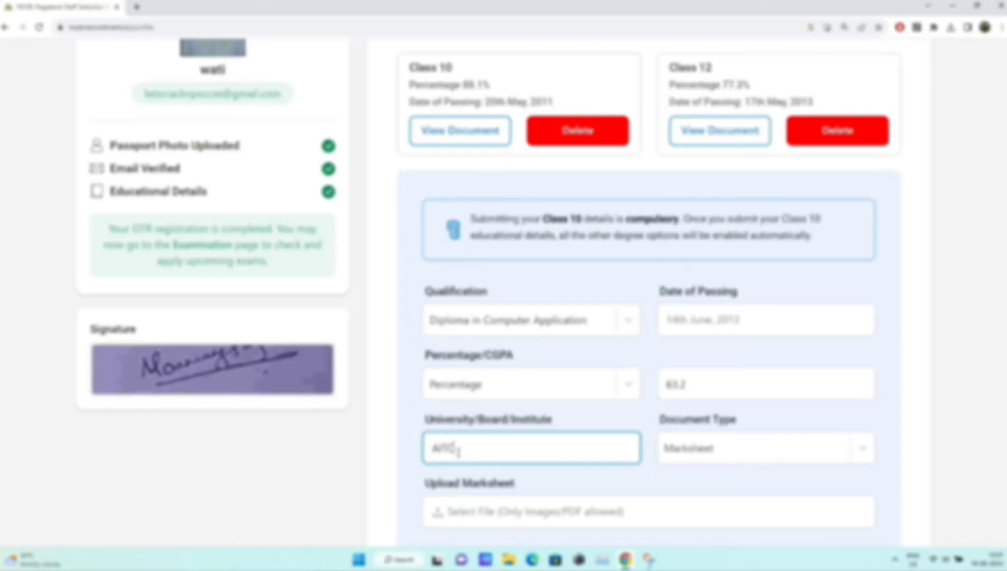
left_click(583, 506)
Upload BCA.pdf as the marksheet and submit the diploma entry
left_click(544, 508)
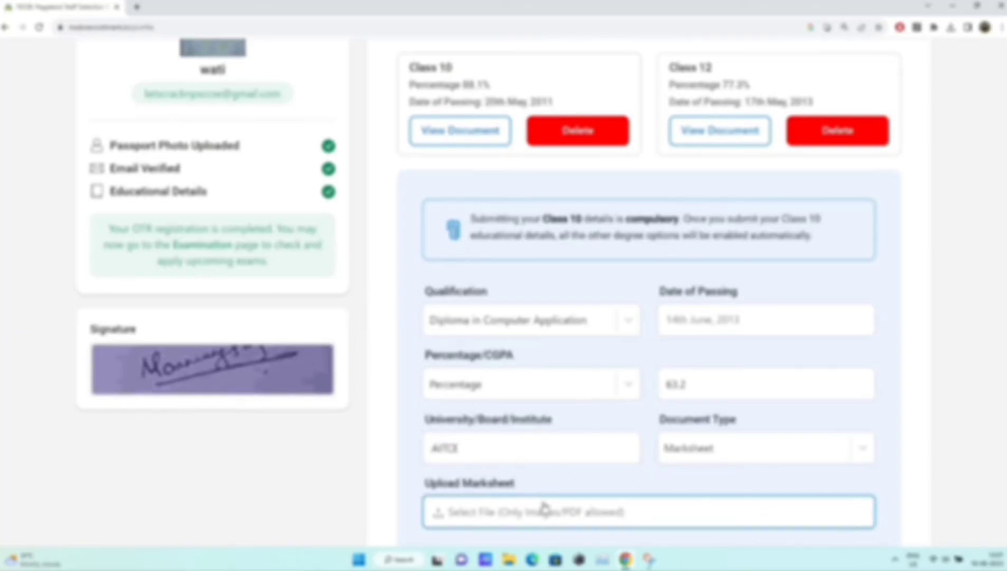
left_click(207, 322)
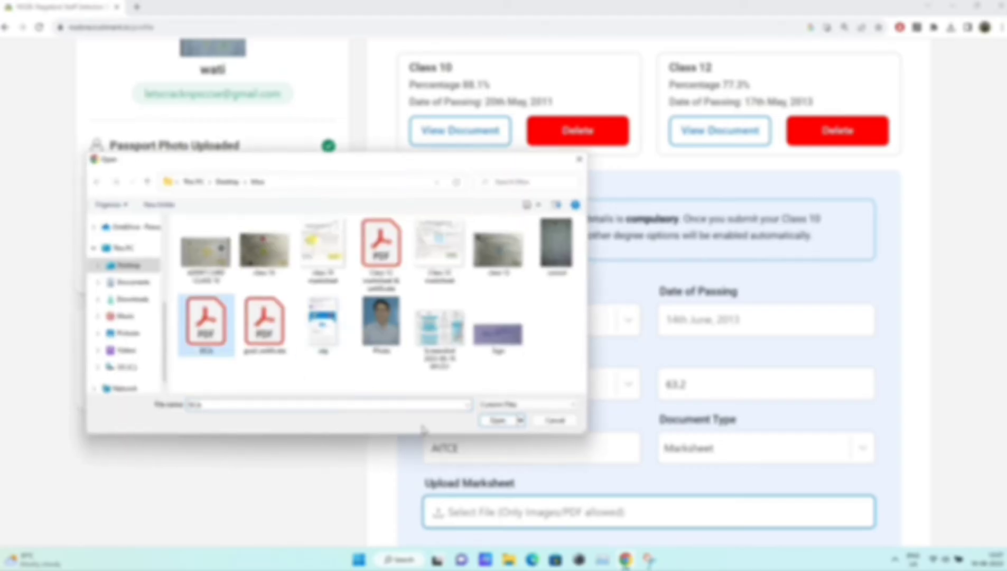
left_click(499, 421)
scroll(721, 470, "down", 2)
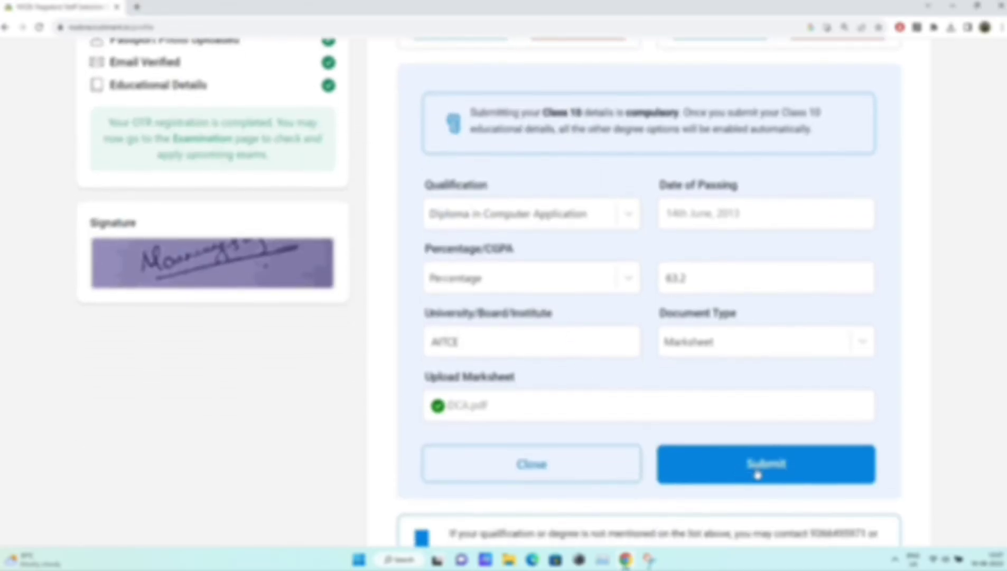
left_click(758, 474)
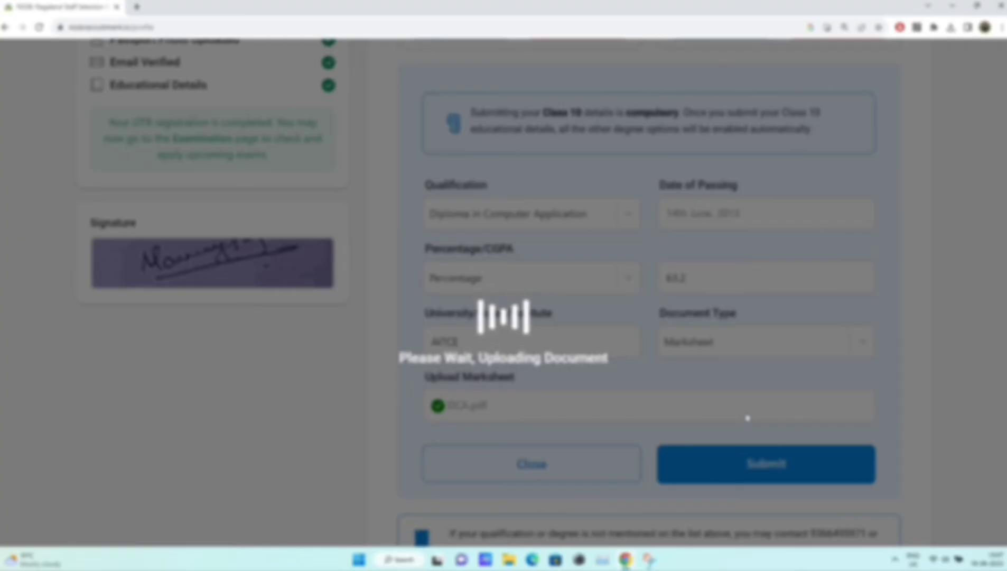
scroll(631, 262, "up", 1)
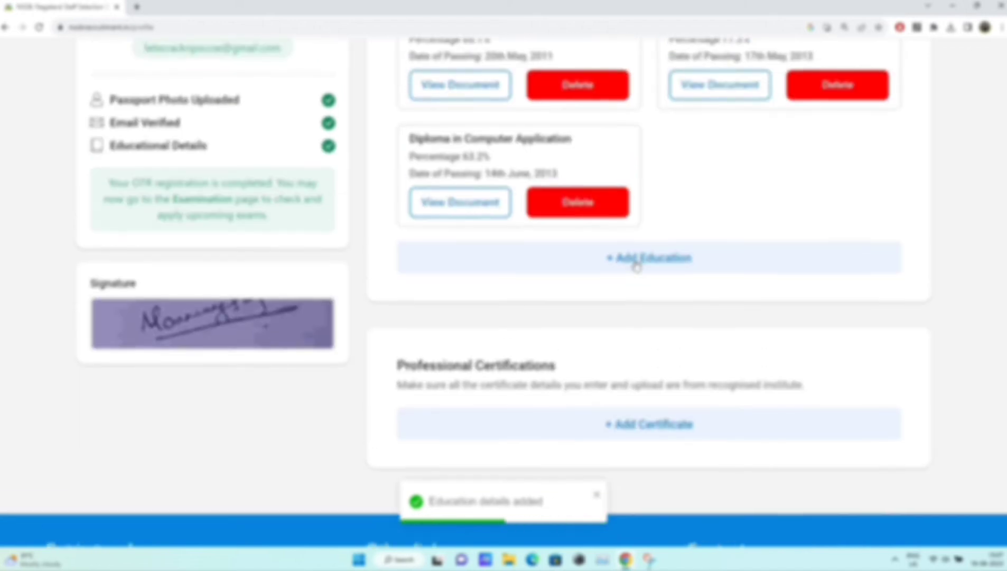
Add a new Bachelor of Arts (B.A) entry with passing date 9 June 2017
left_click(650, 259)
left_click(436, 370)
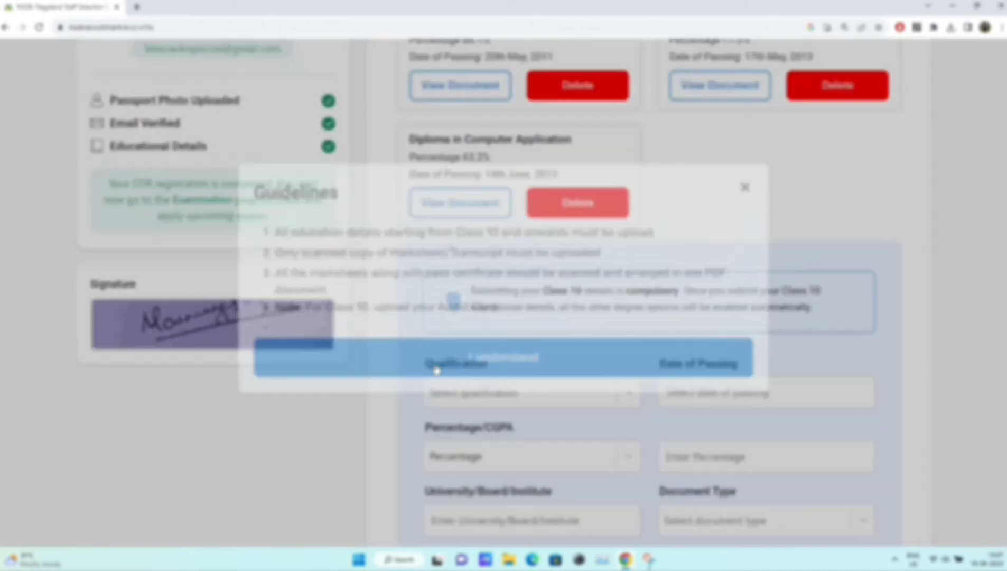
left_click(472, 391)
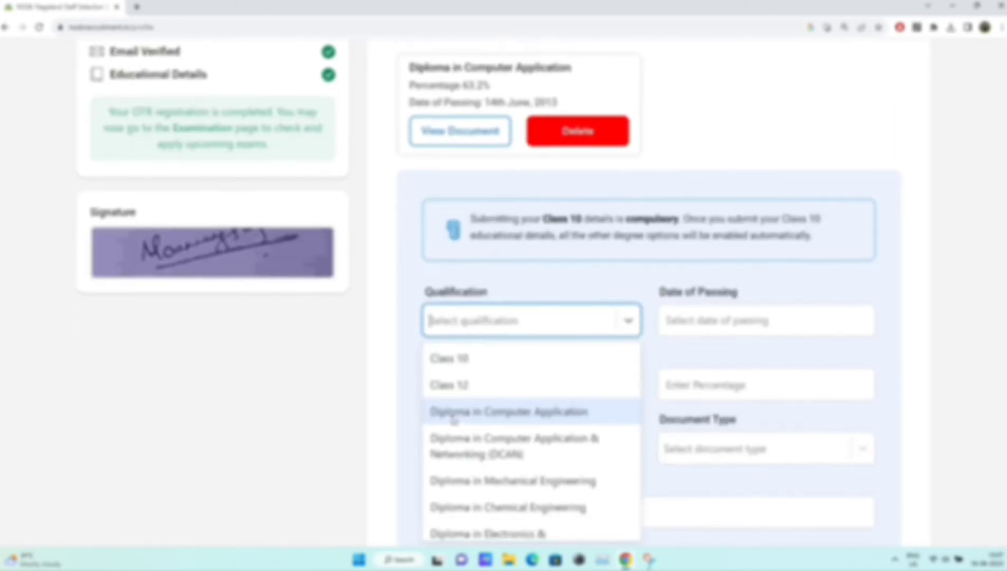
scroll(475, 420, "down", 4)
scroll(489, 421, "down", 10)
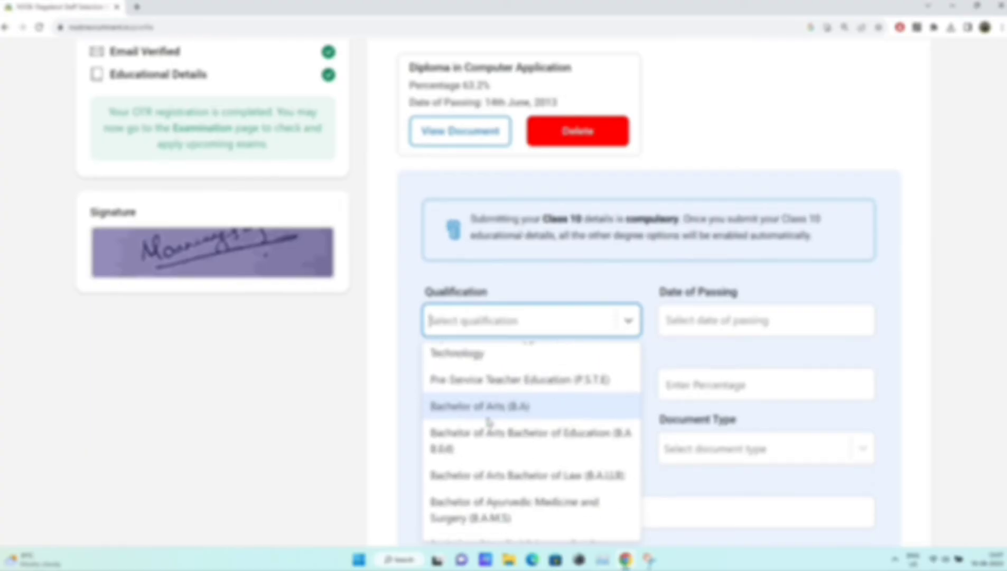
left_click(502, 407)
left_click(720, 321)
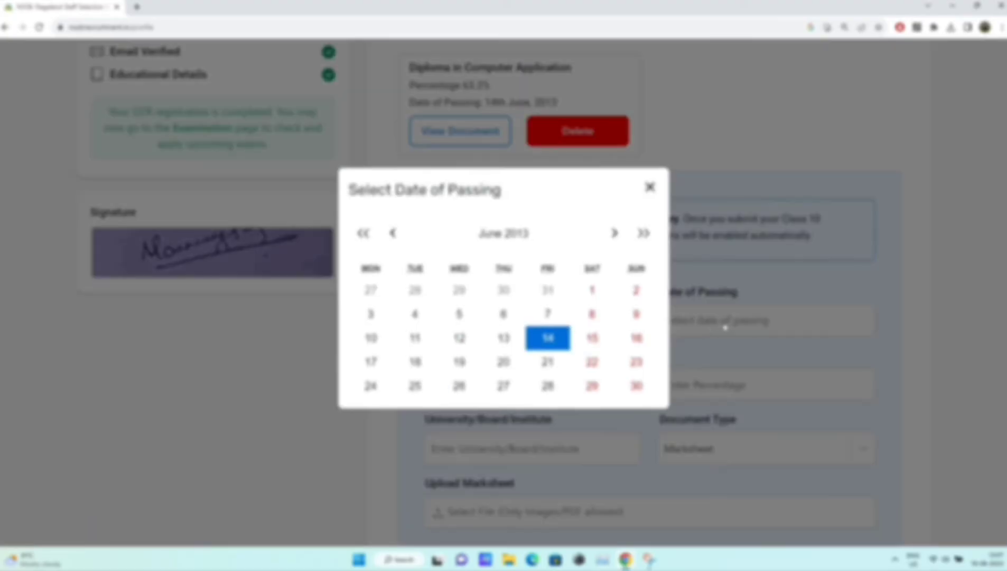
left_click(643, 237)
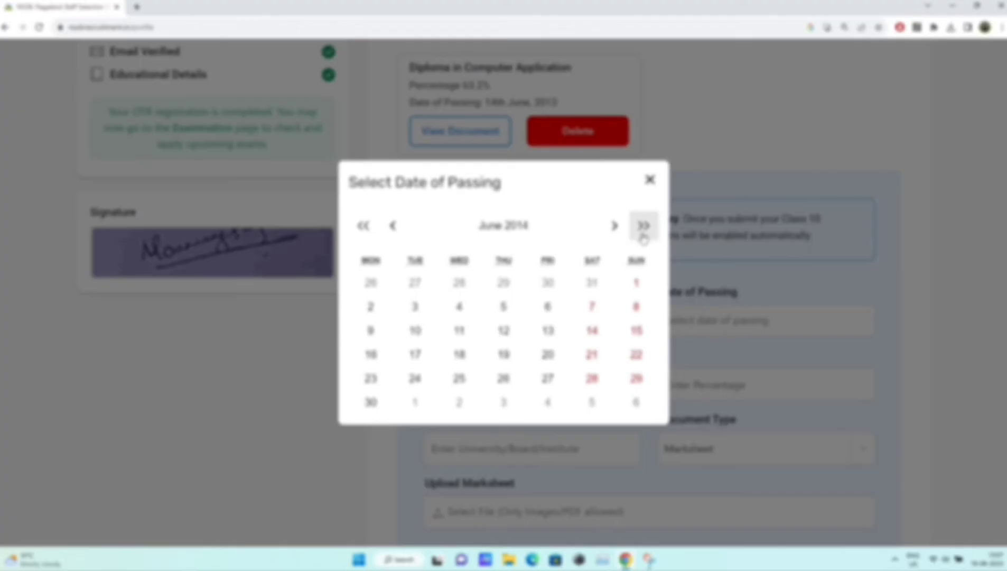
left_click(643, 238)
left_click(643, 238)
left_click(643, 238)
left_click(551, 322)
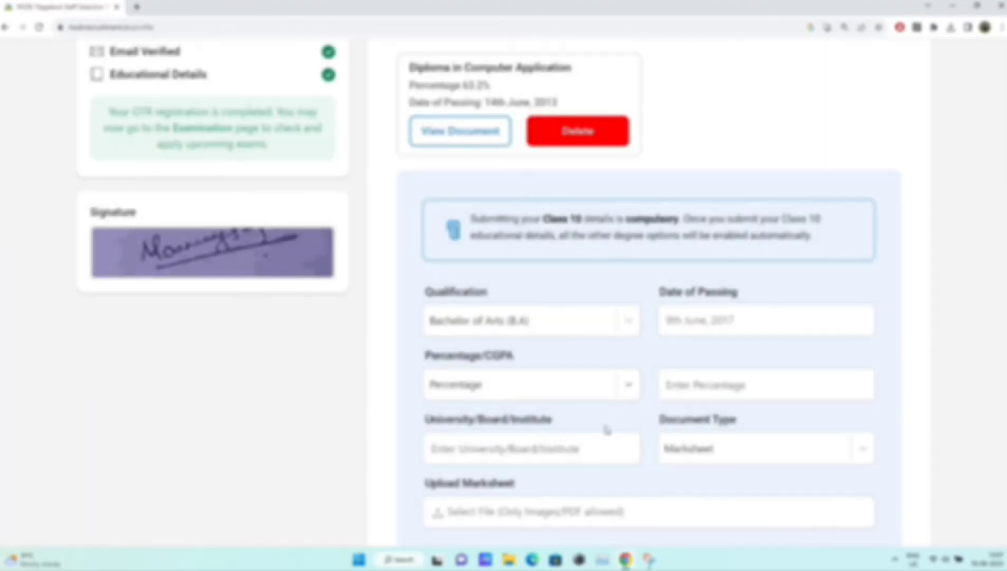
Enter the B.A. score as Percentage 55.2 with university NU
left_click(538, 398)
left_click(540, 396)
left_click(683, 393)
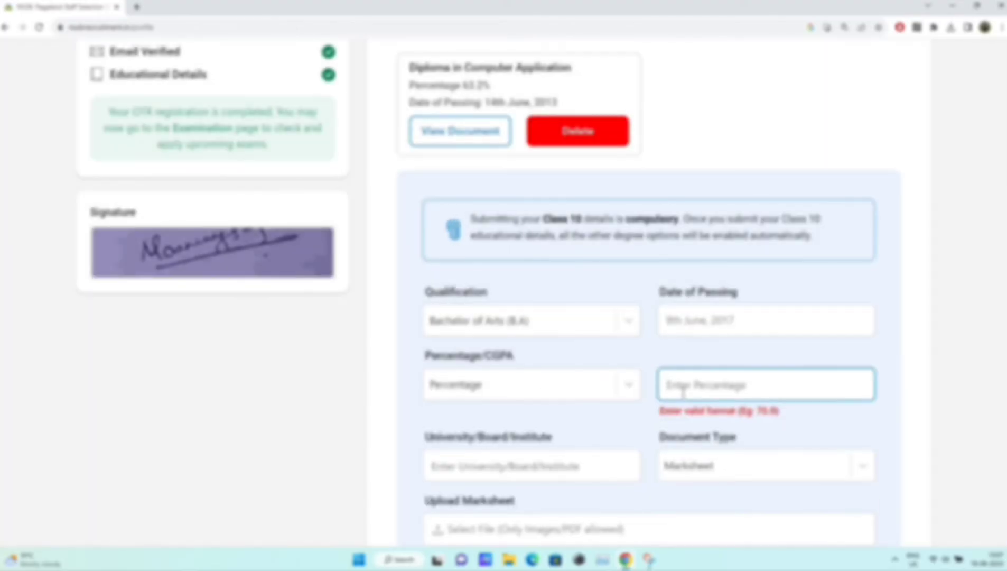
type("55.2")
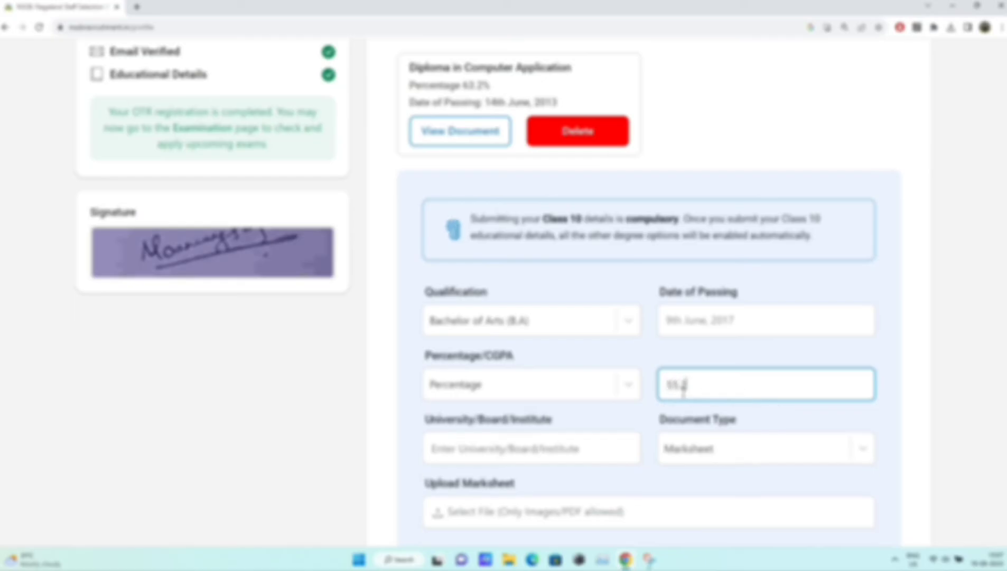
left_click(557, 448)
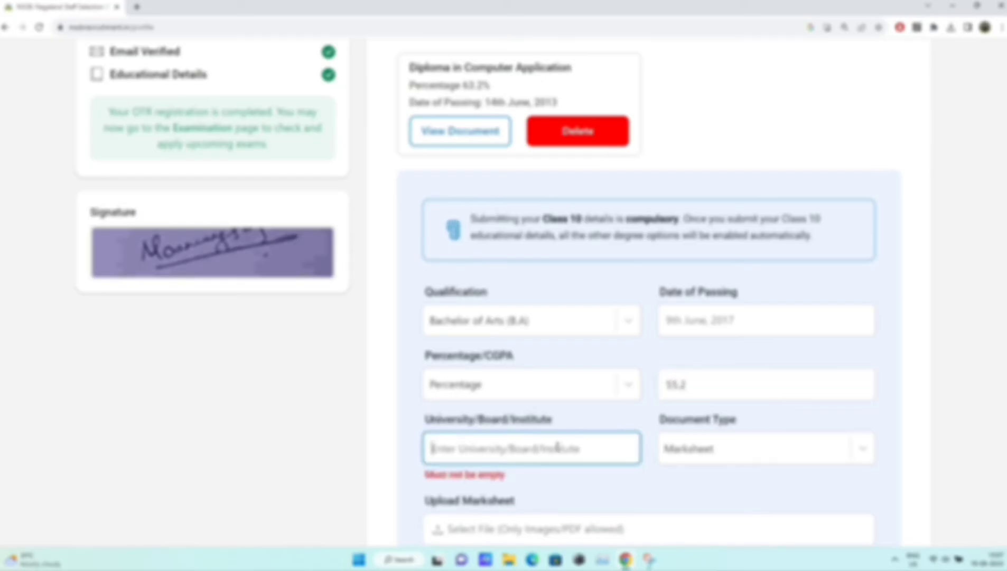
type("NU")
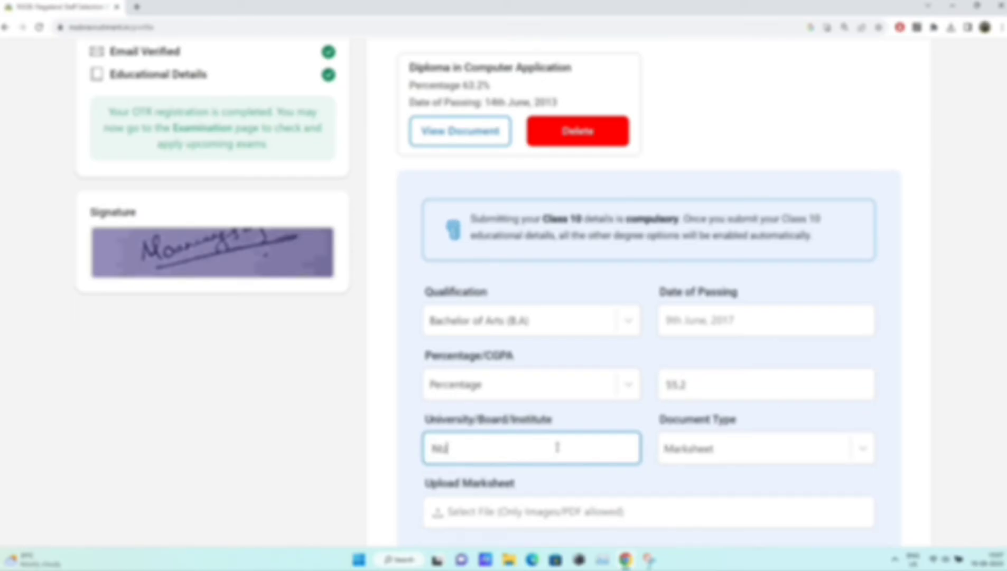
Attach grad certificate.pdf as the Marksheet document and submit the B.A. entry
left_click(724, 457)
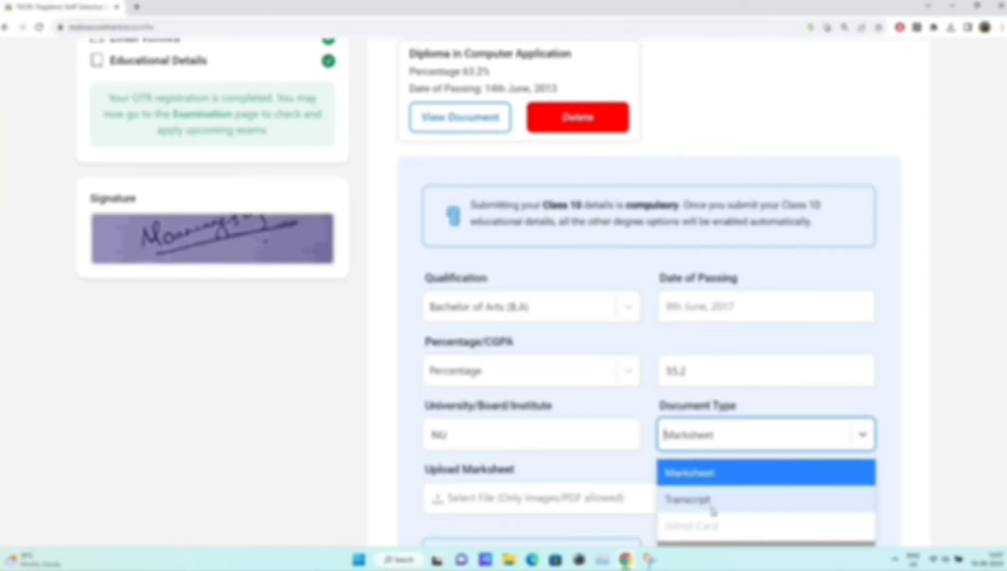
left_click(715, 472)
left_click(557, 509)
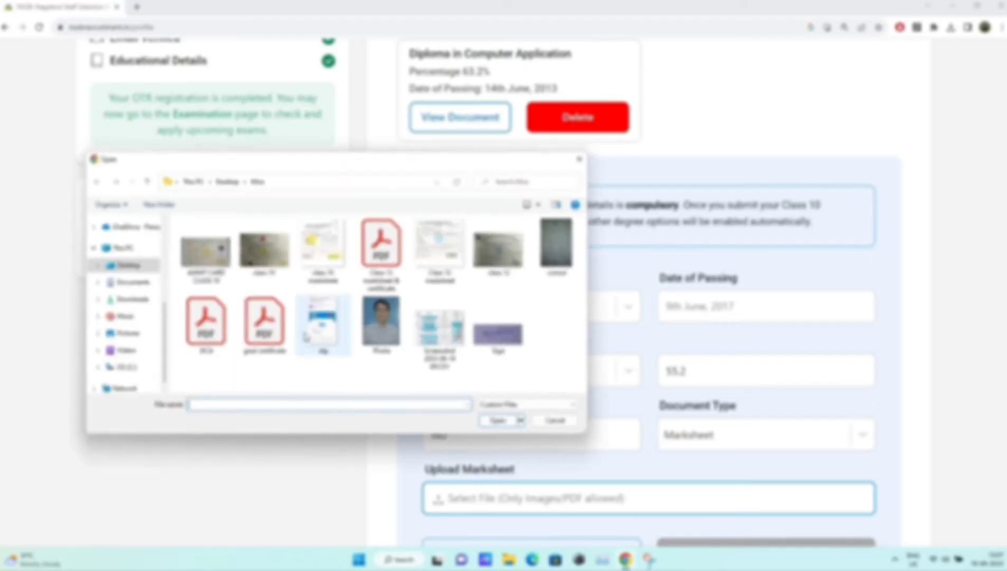
left_click(264, 322)
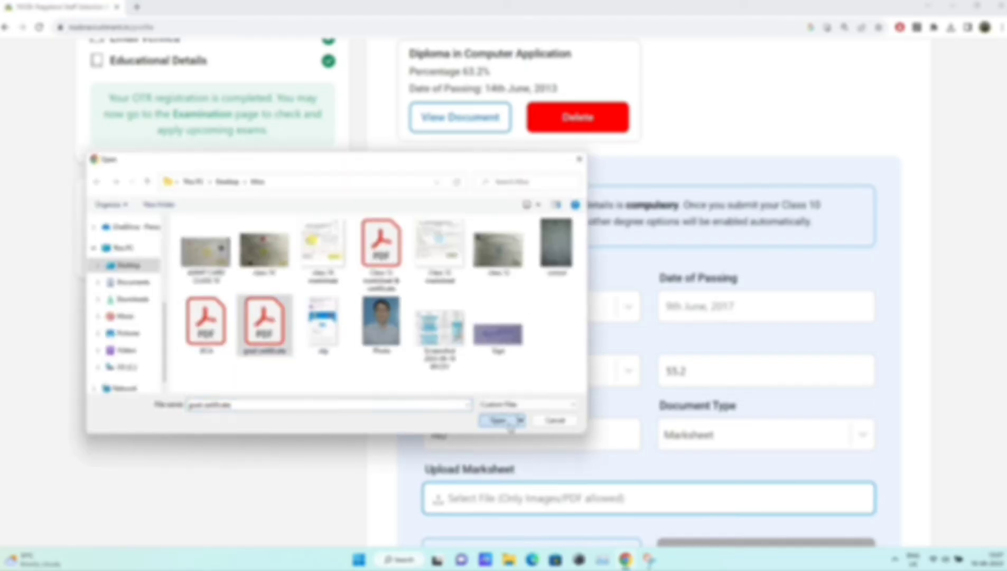
left_click(512, 419)
scroll(722, 457, "down", 2)
left_click(767, 453)
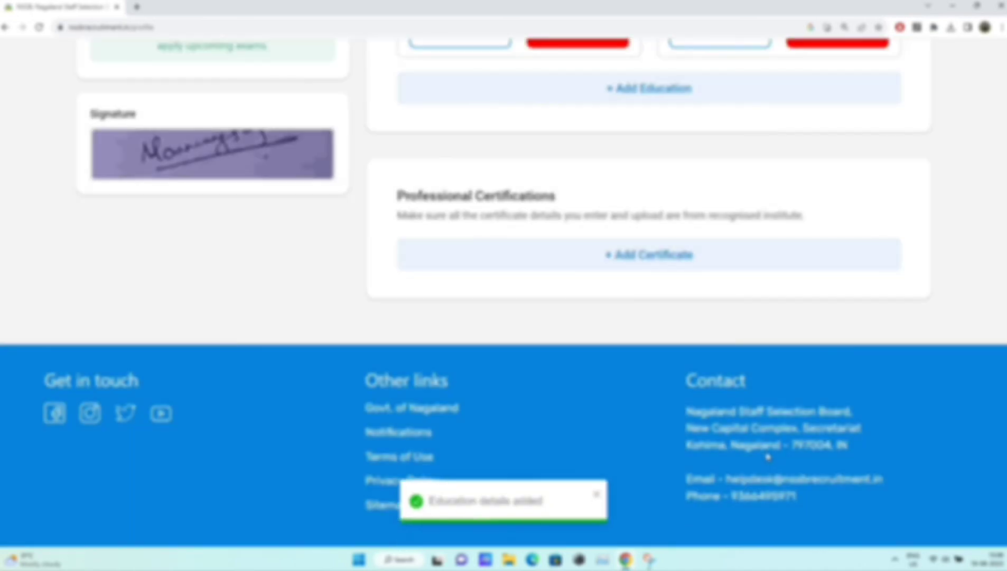
scroll(760, 445, "up", 4)
Add a new Master of Arts (M.A) entry with passing date 14 June 2019
left_click(641, 317)
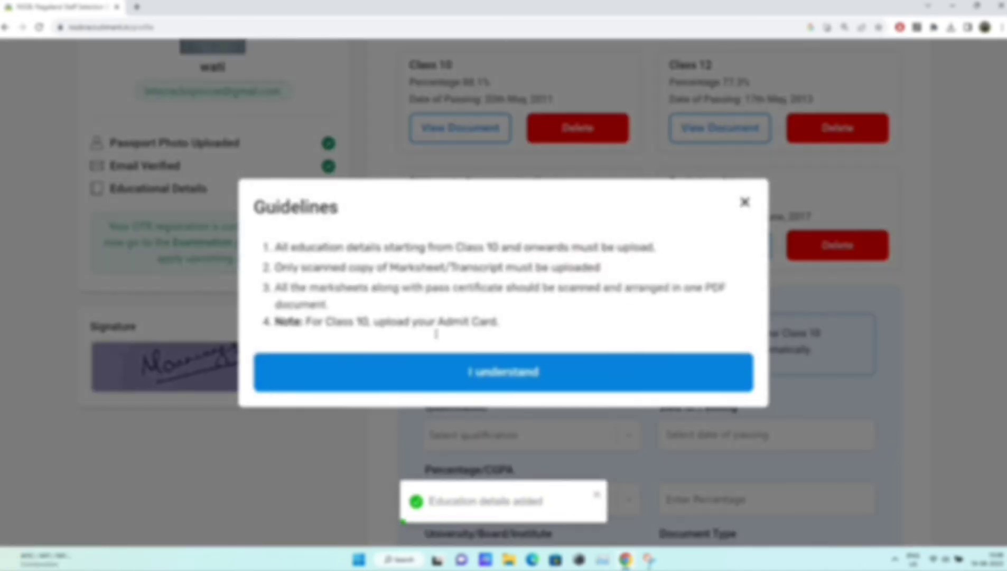
left_click(432, 374)
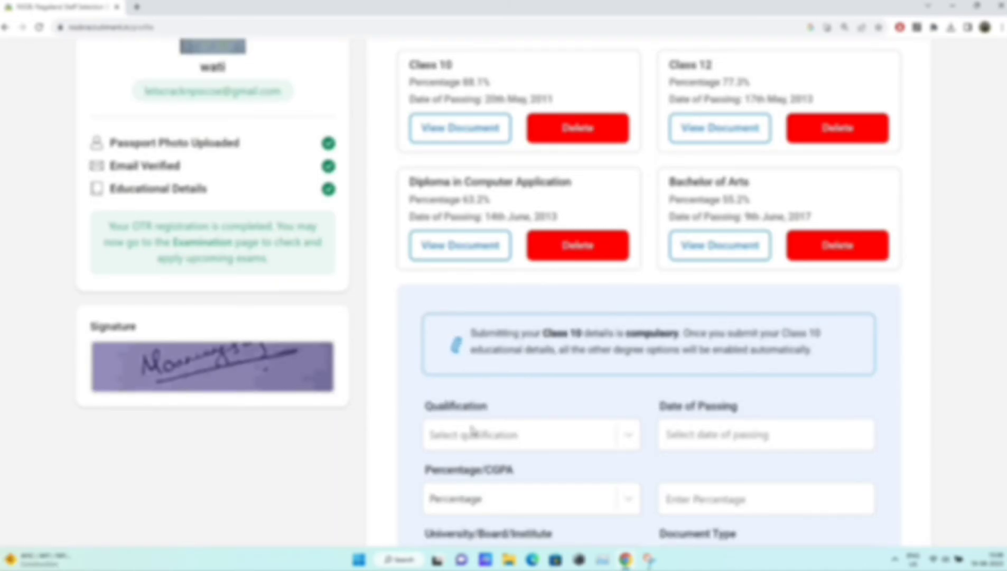
left_click(472, 434)
scroll(476, 397, "down", 1)
scroll(480, 405, "down", 10)
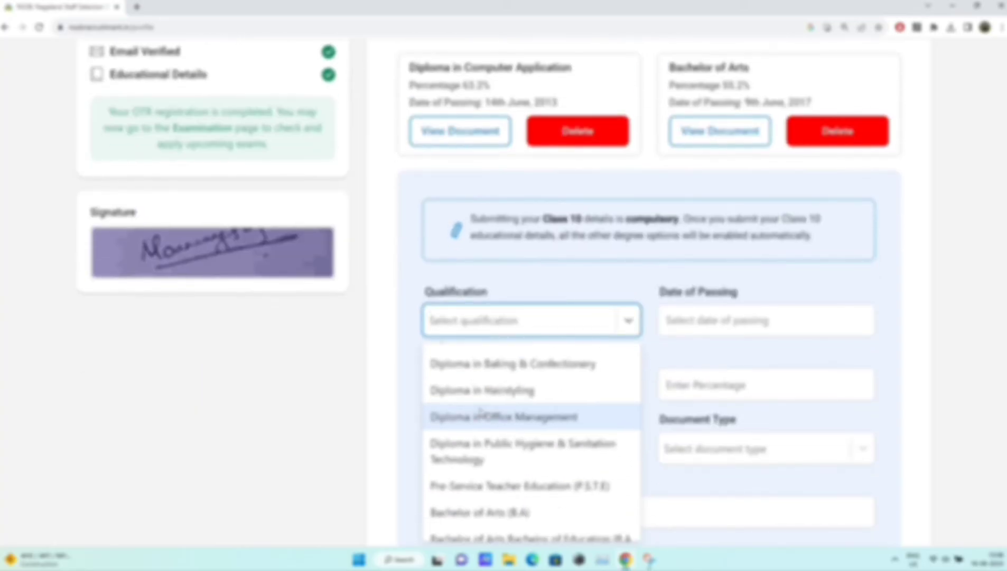
scroll(480, 408, "down", 8)
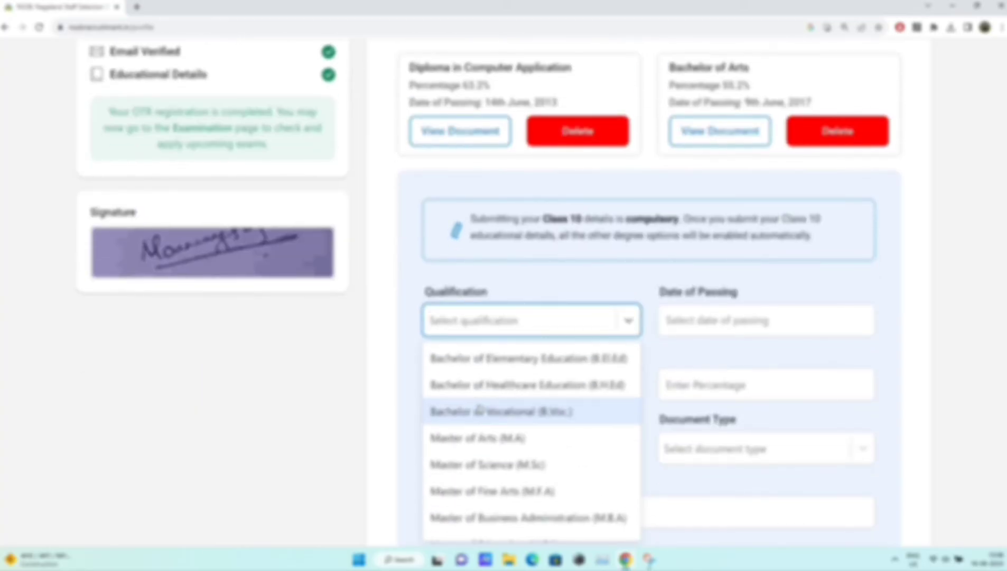
scroll(487, 420, "up", 4)
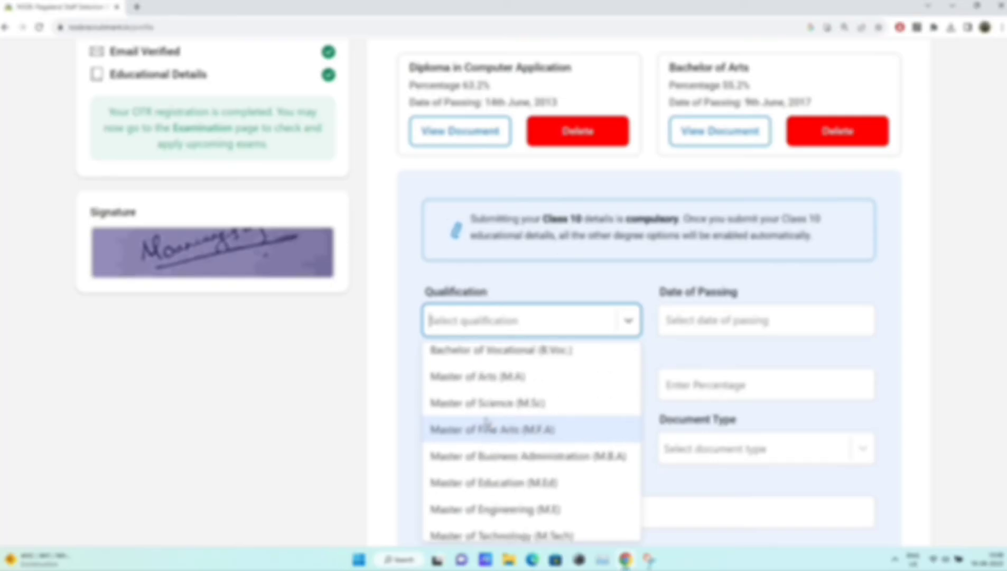
left_click(489, 387)
left_click(736, 332)
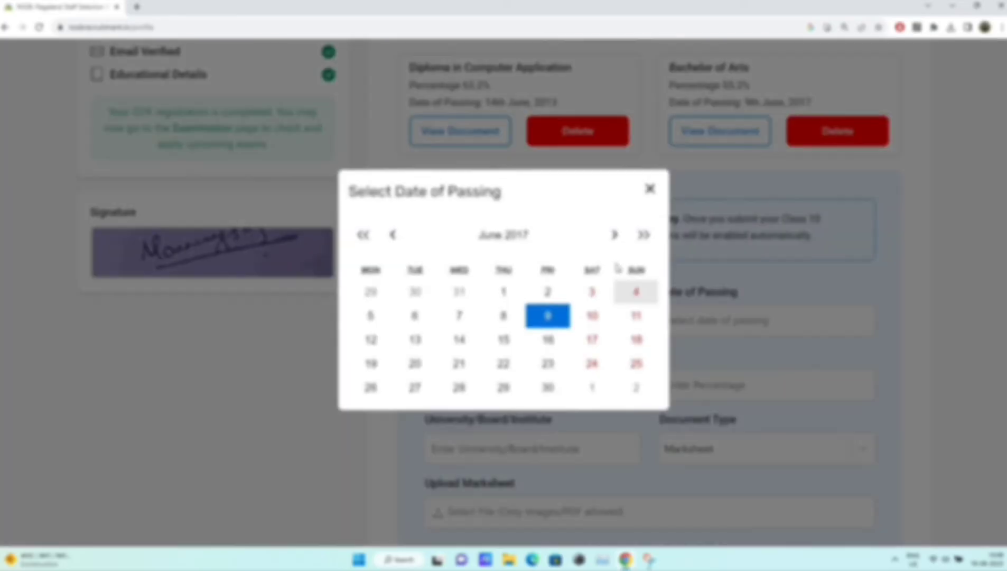
double_click(644, 237)
left_click(566, 349)
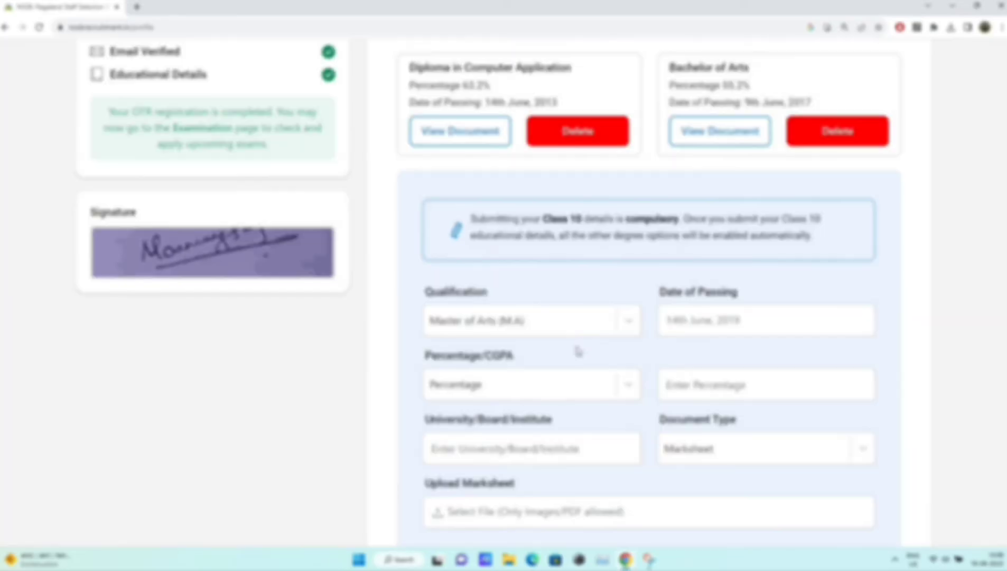
Enter 80.2 as the M.A. percentage with university NU
left_click(677, 383)
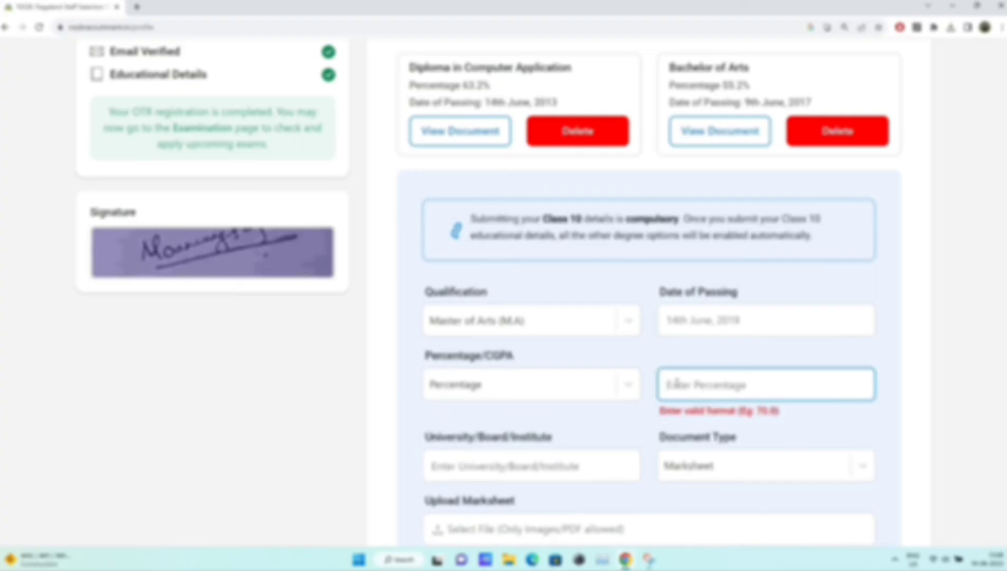
type("60.2")
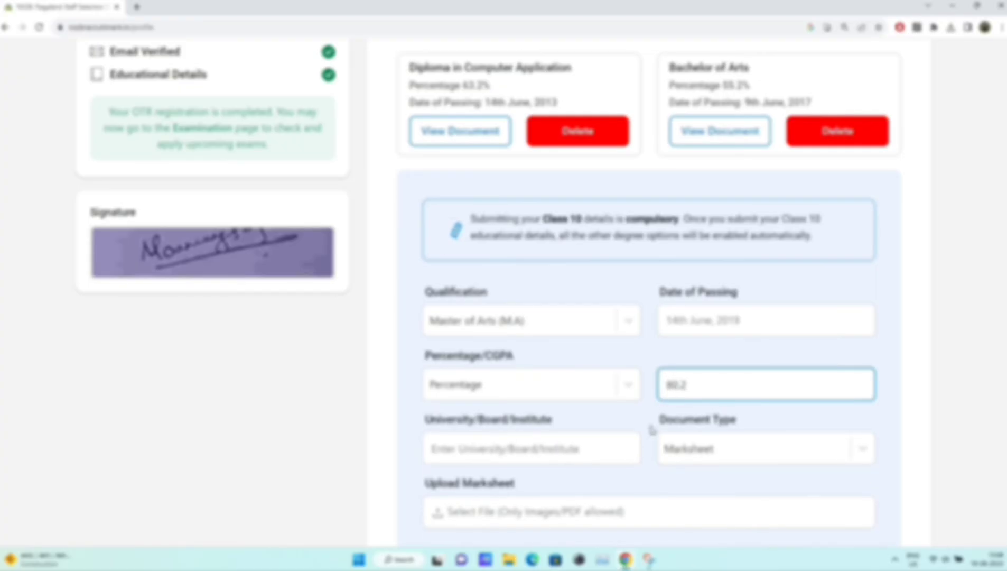
left_click(575, 452)
type("N")
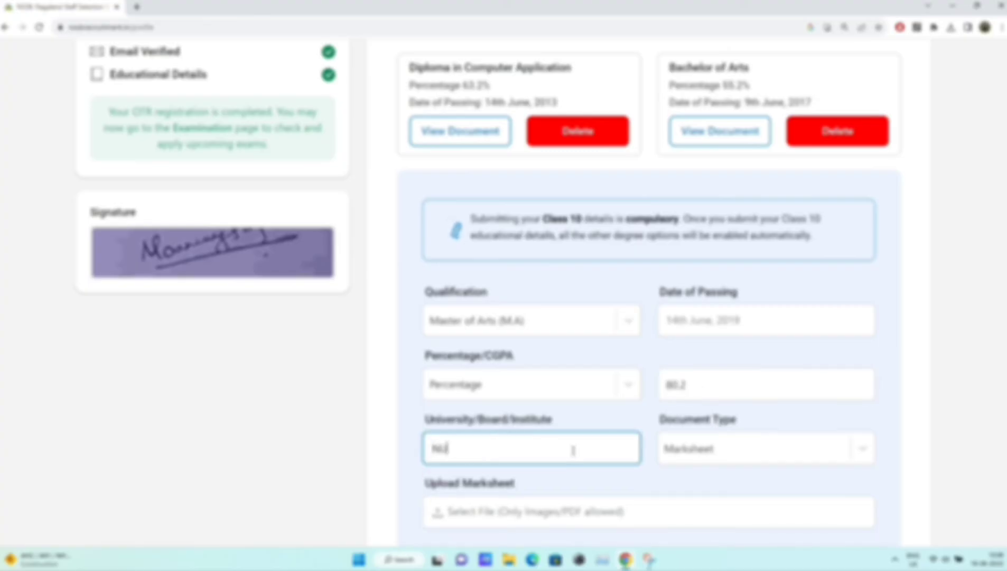
type("U")
Attach the certificate PDF as the marksheet and submit the M.A. entry
left_click(515, 516)
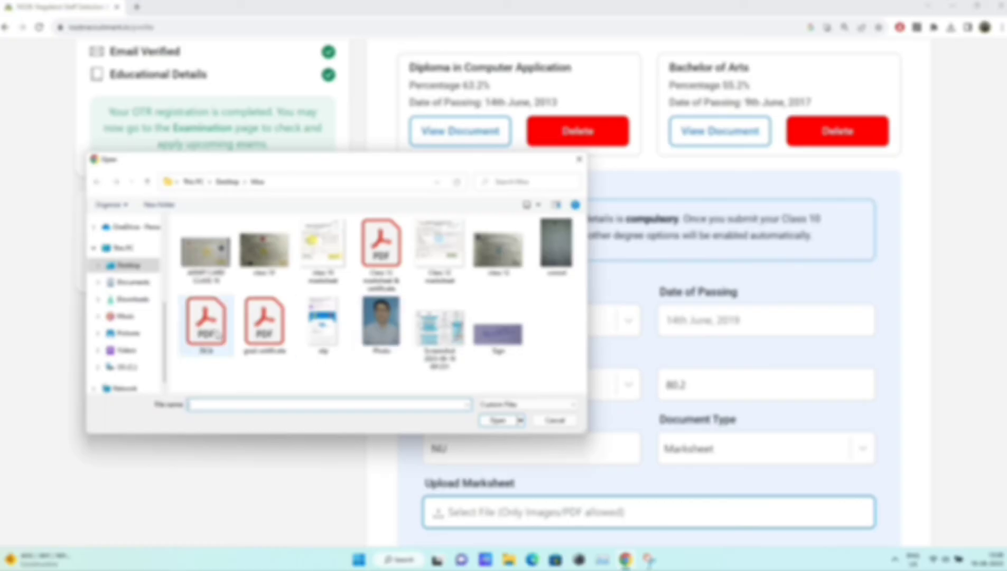
left_click(253, 333)
left_click(498, 420)
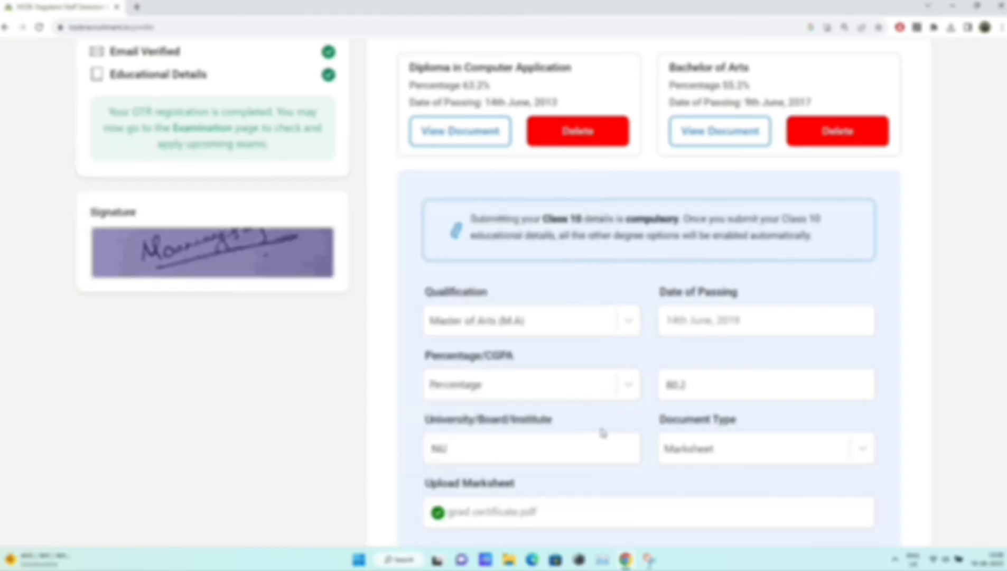
scroll(602, 431, "down", 2)
left_click(756, 412)
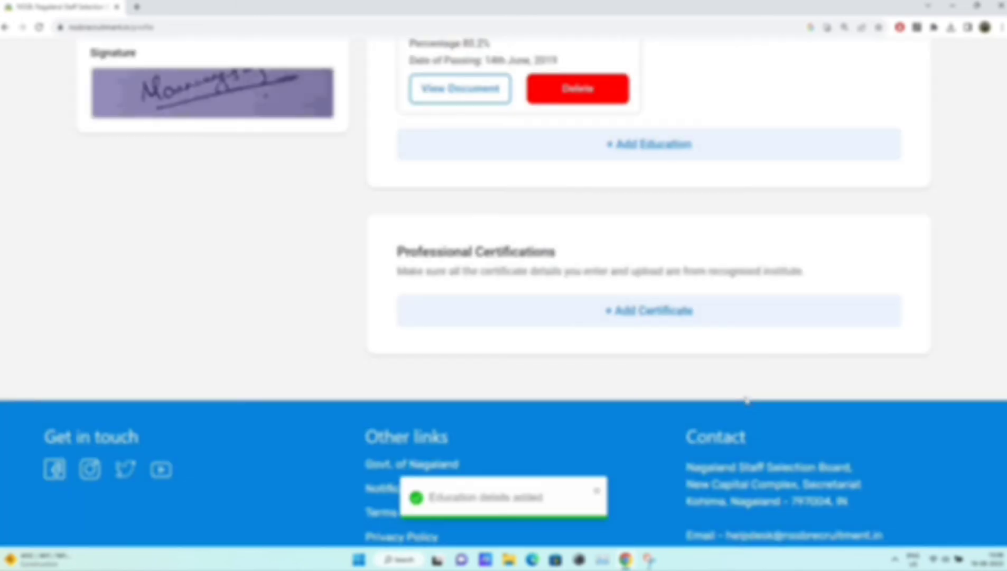
Scroll up to check the new Master of Arts card among the five education entries
scroll(748, 392, "up", 6)
scroll(752, 399, "up", 1)
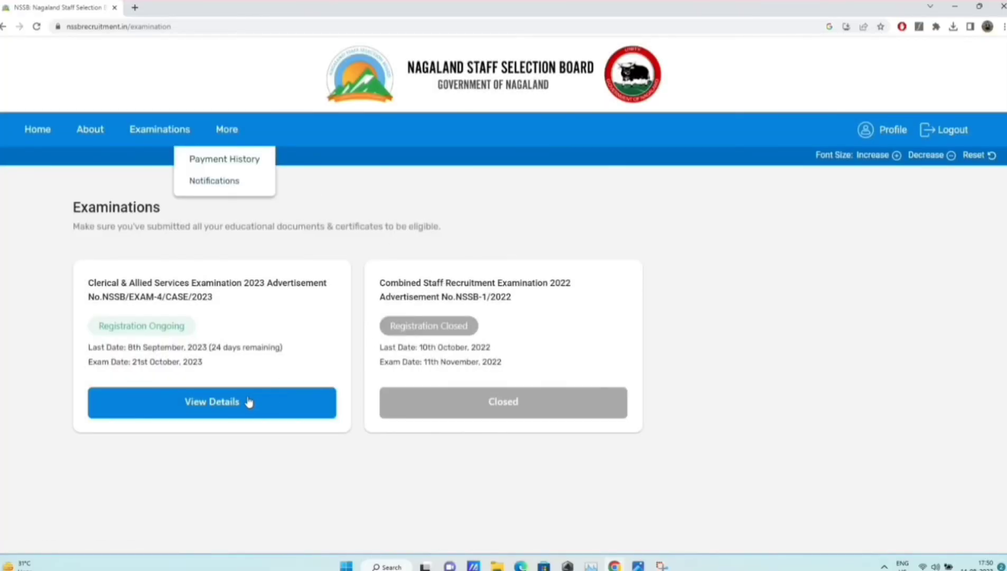
Open the Clerical & Allied Services exam, check eligibility and apply for LDA cum Computer Assistant
left_click(249, 403)
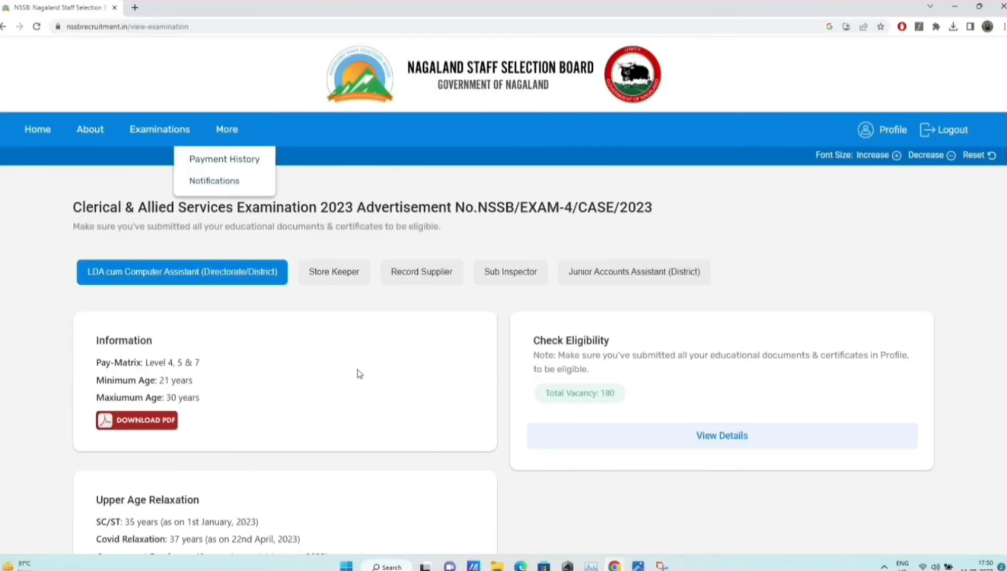
scroll(571, 331, "down", 2)
scroll(423, 219, "up", 1)
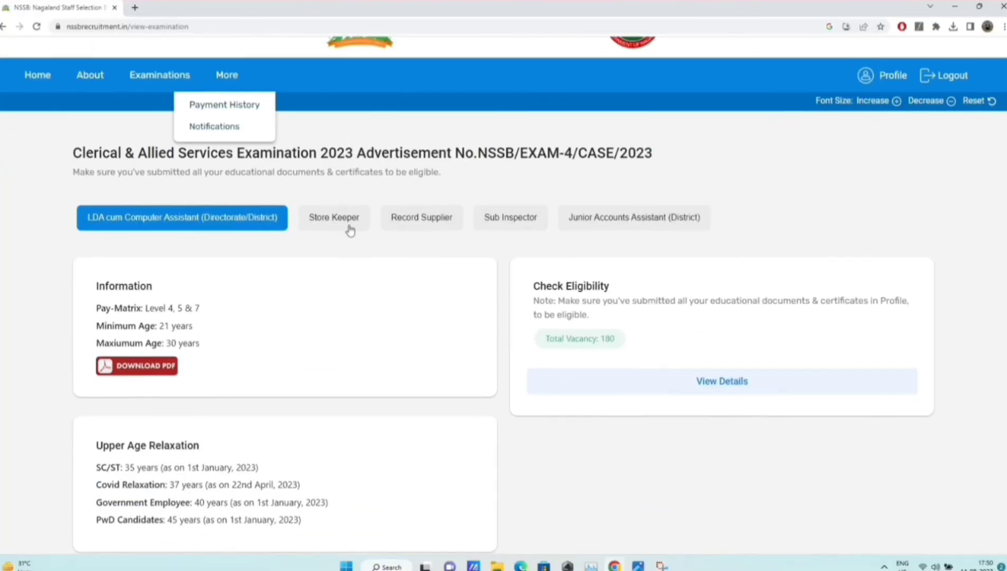
left_click(682, 389)
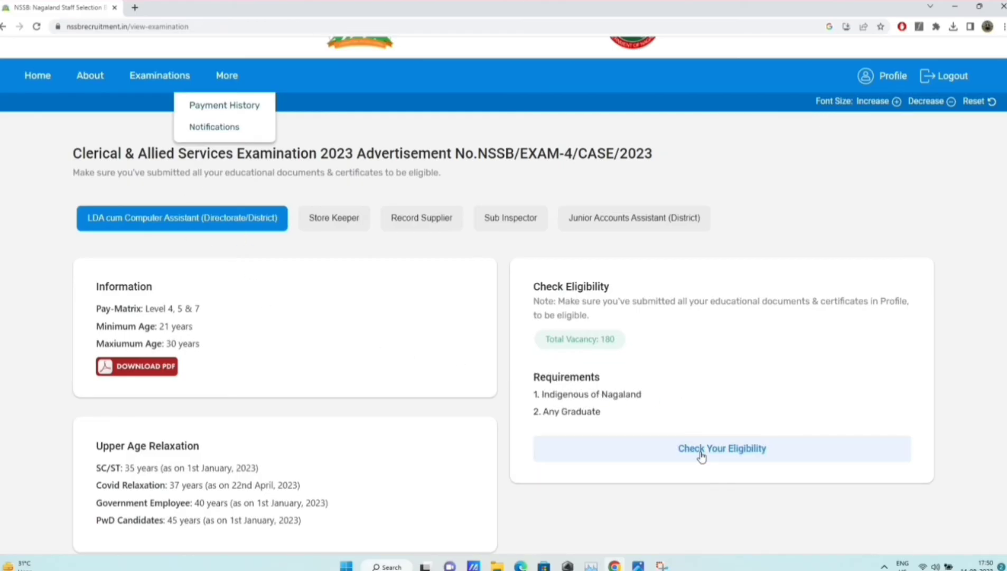
left_click(701, 454)
left_click(702, 454)
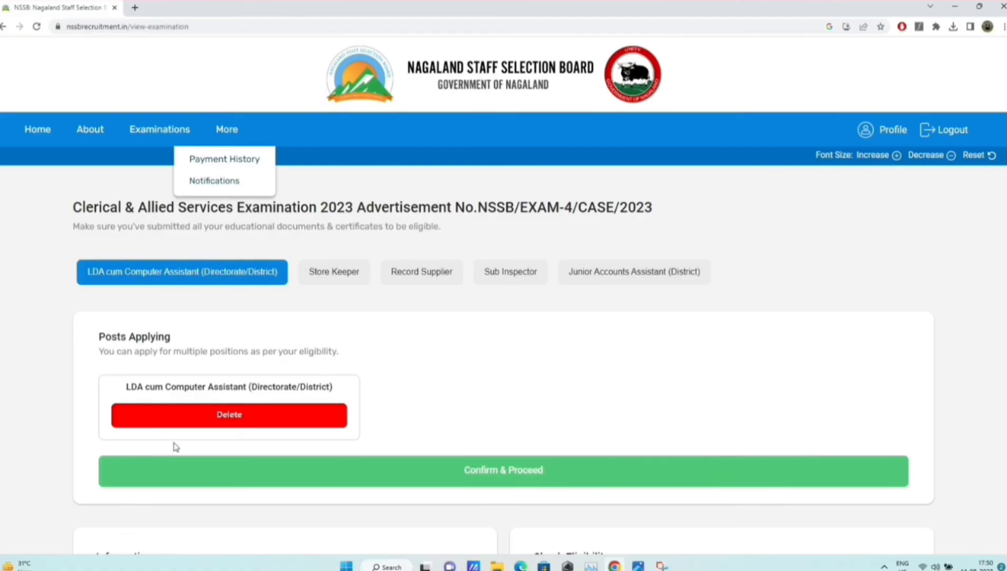
Check eligibility for the Store Keeper post and apply for it
left_click(331, 272)
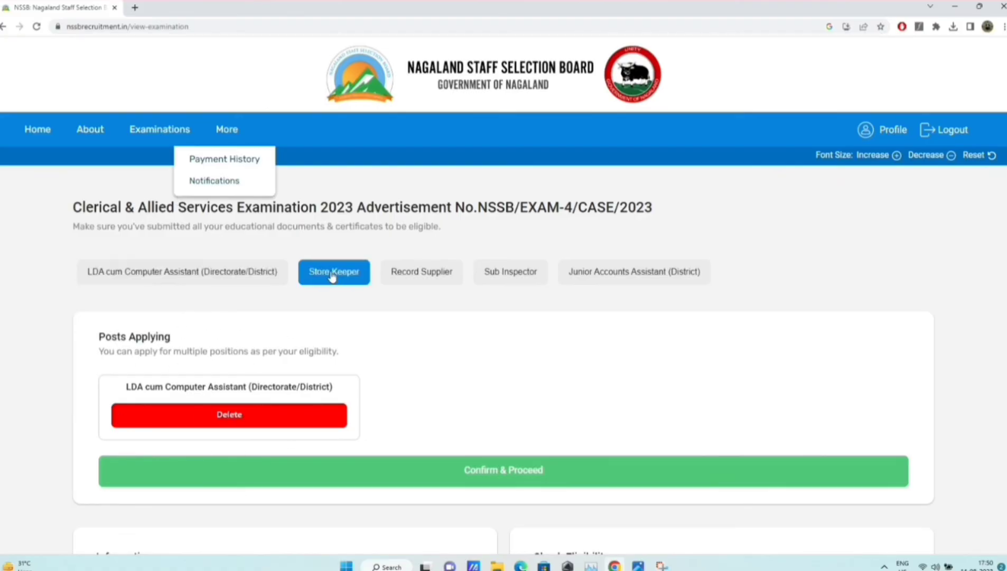
scroll(488, 359, "down", 2)
scroll(656, 427, "down", 4)
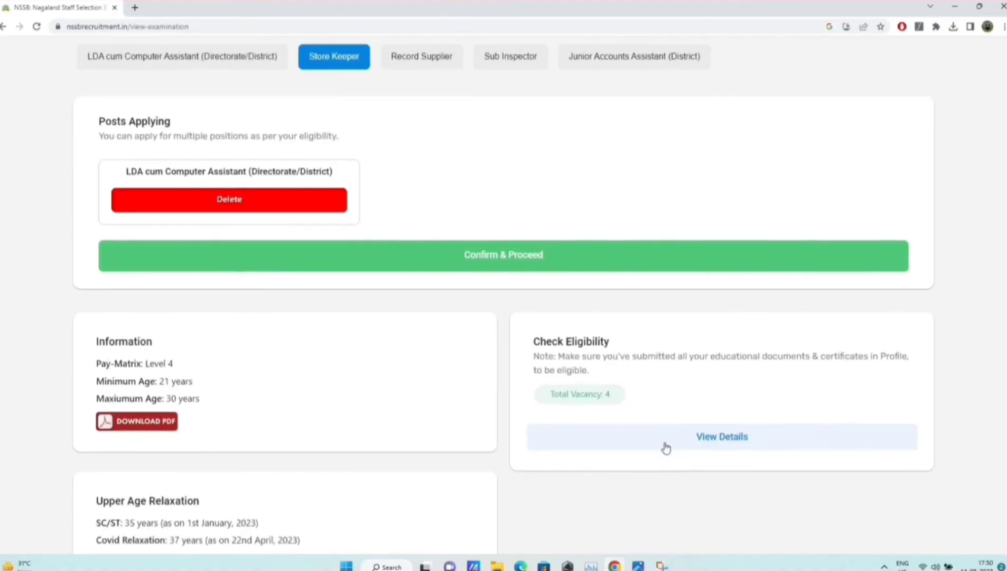
left_click(699, 441)
left_click(711, 507)
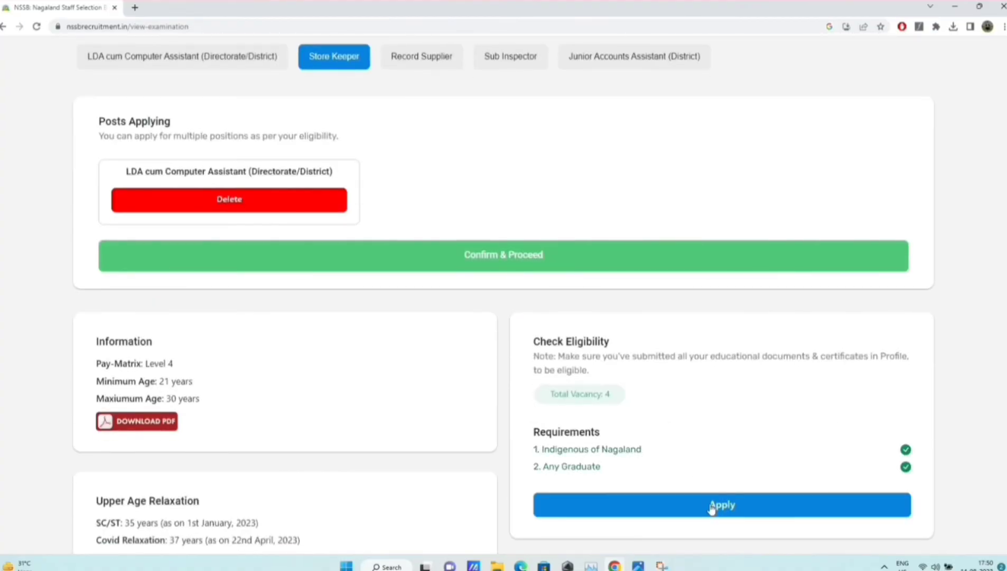
left_click(714, 505)
Check eligibility for the Record Supplier post and apply for it
scroll(597, 376, "up", 3)
left_click(424, 279)
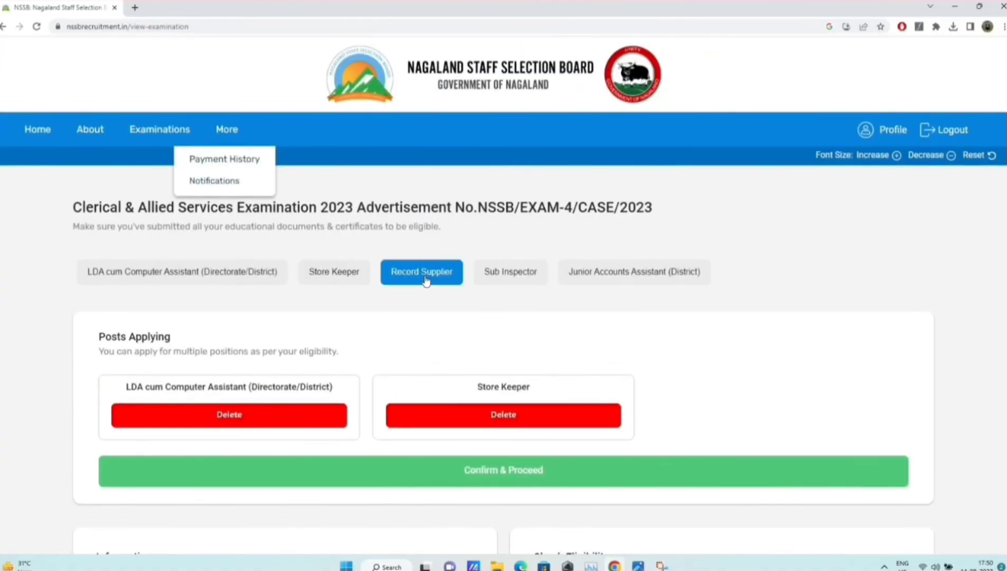
scroll(528, 311, "down", 2)
scroll(528, 312, "down", 3)
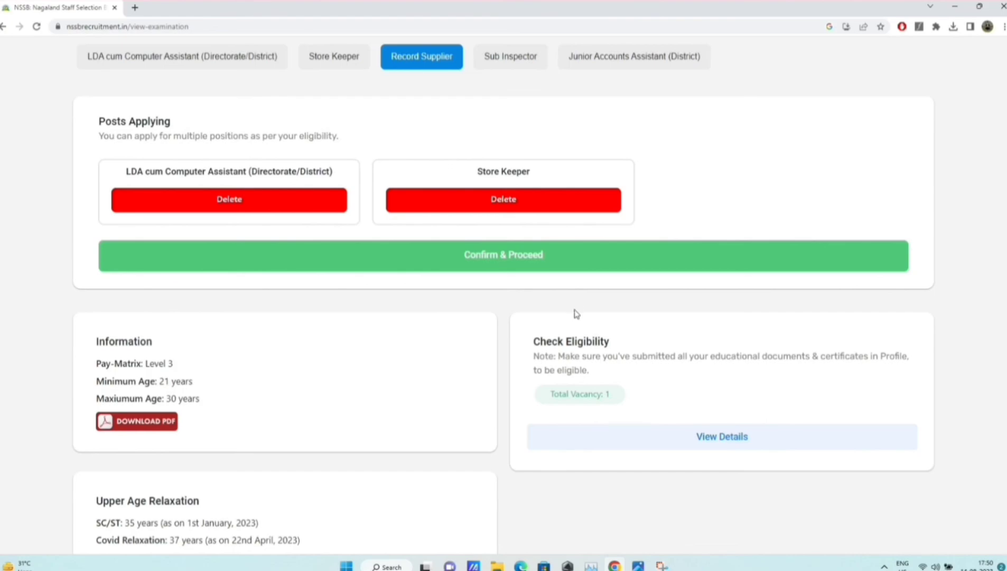
left_click(719, 437)
left_click(722, 505)
left_click(722, 505)
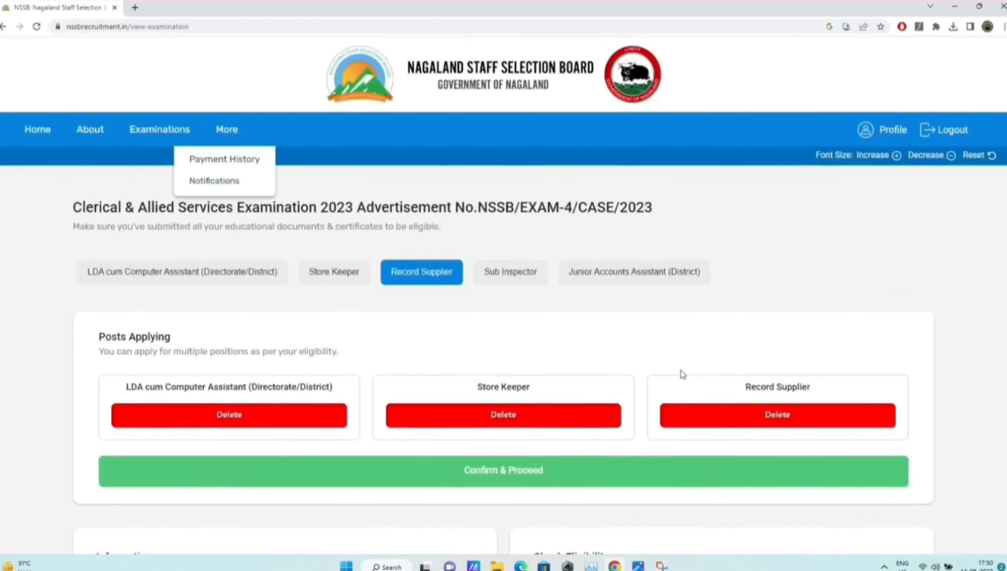
Check eligibility for the Sub Inspector post and apply for it
left_click(512, 272)
scroll(703, 393, "down", 5)
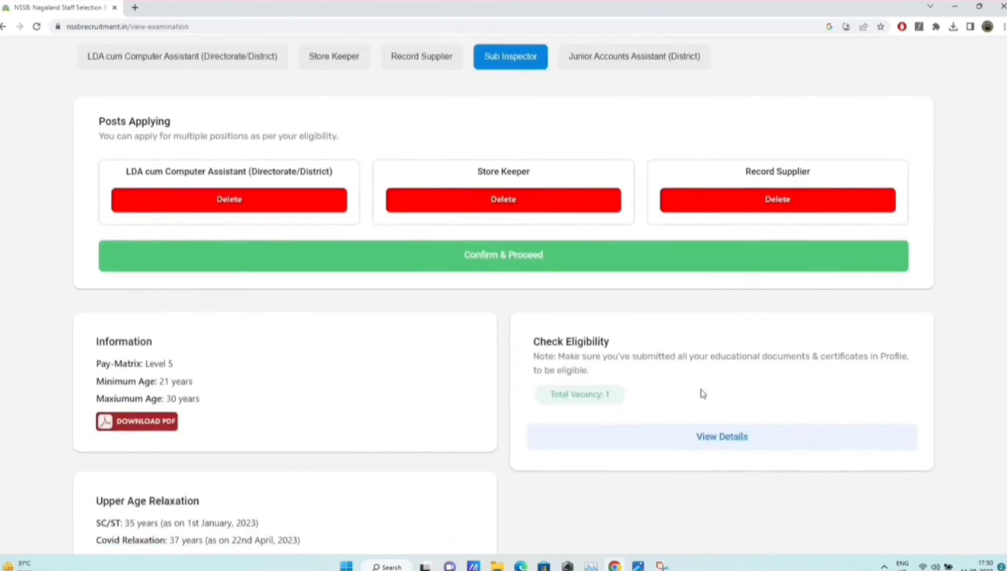
left_click(703, 437)
scroll(697, 510, "down", 2)
left_click(723, 477)
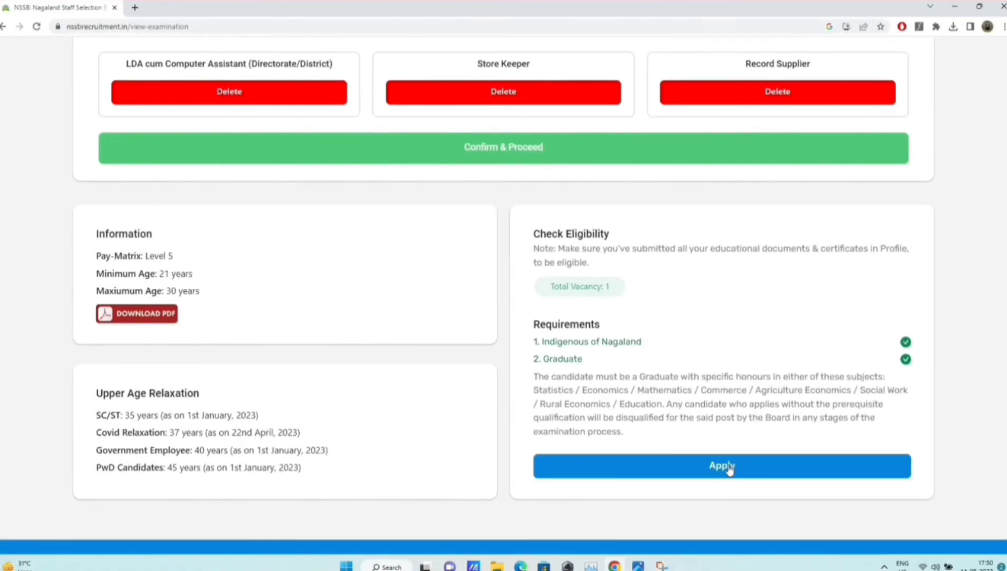
left_click(730, 469)
Check eligibility for Junior Accounts Assistant (District) and apply for it
left_click(646, 275)
scroll(666, 321, "down", 5)
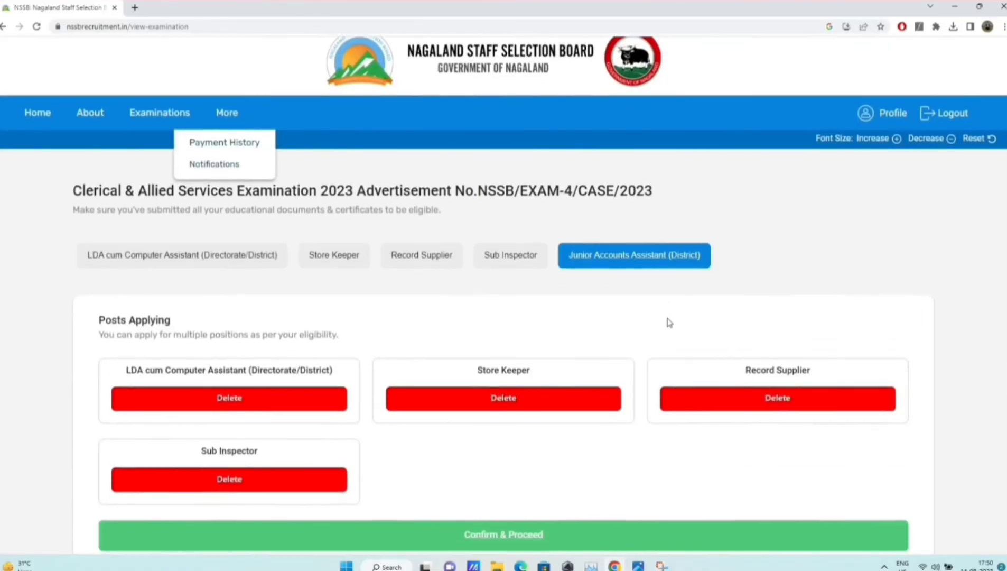
scroll(670, 323, "up", 1)
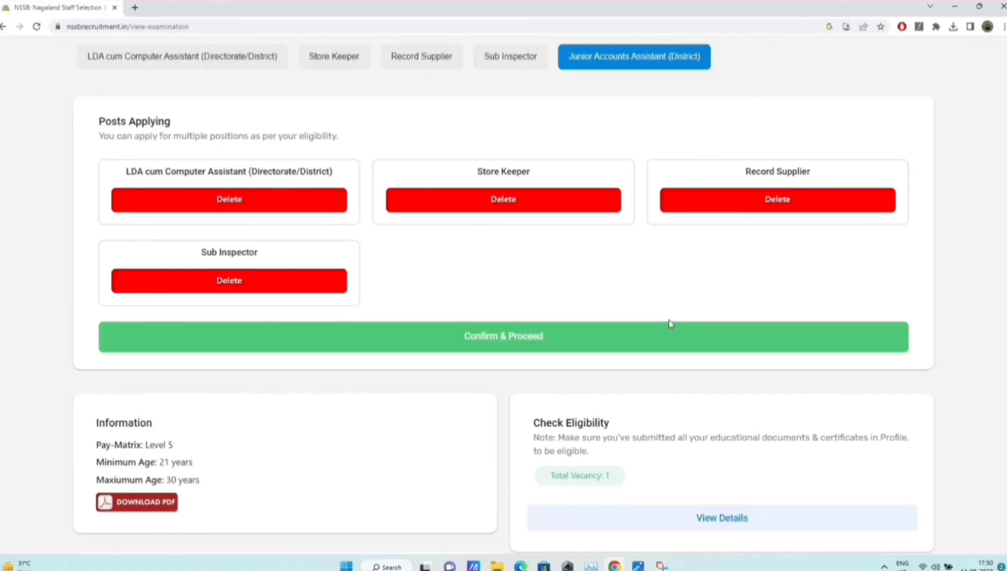
scroll(688, 440, "down", 1)
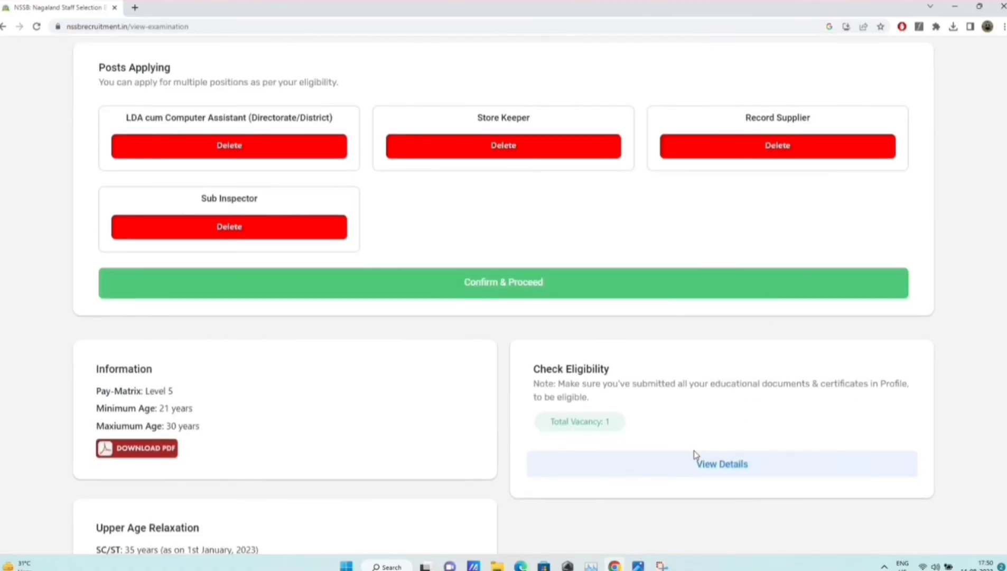
left_click(697, 463)
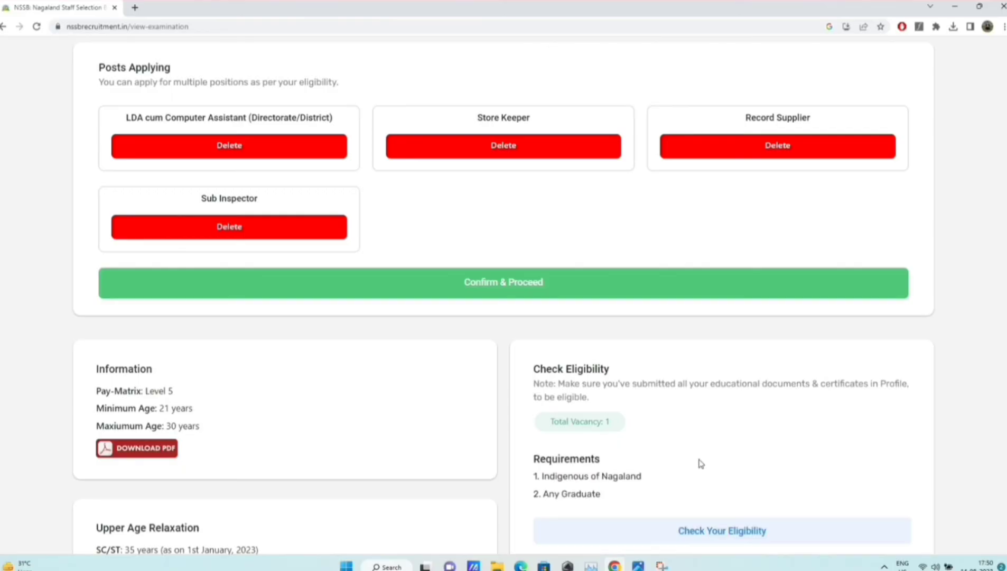
left_click(729, 530)
left_click(727, 531)
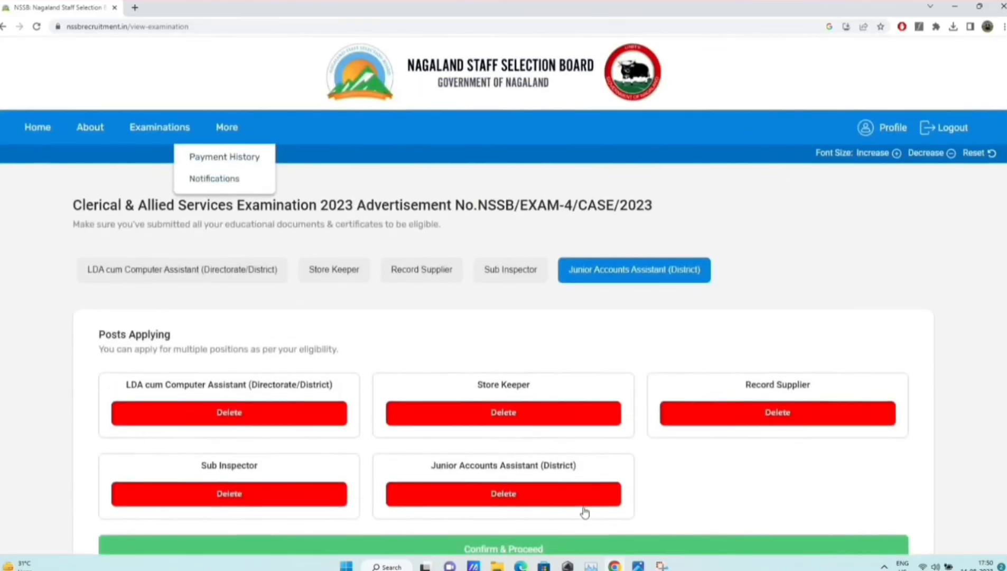
scroll(582, 510, "down", 1)
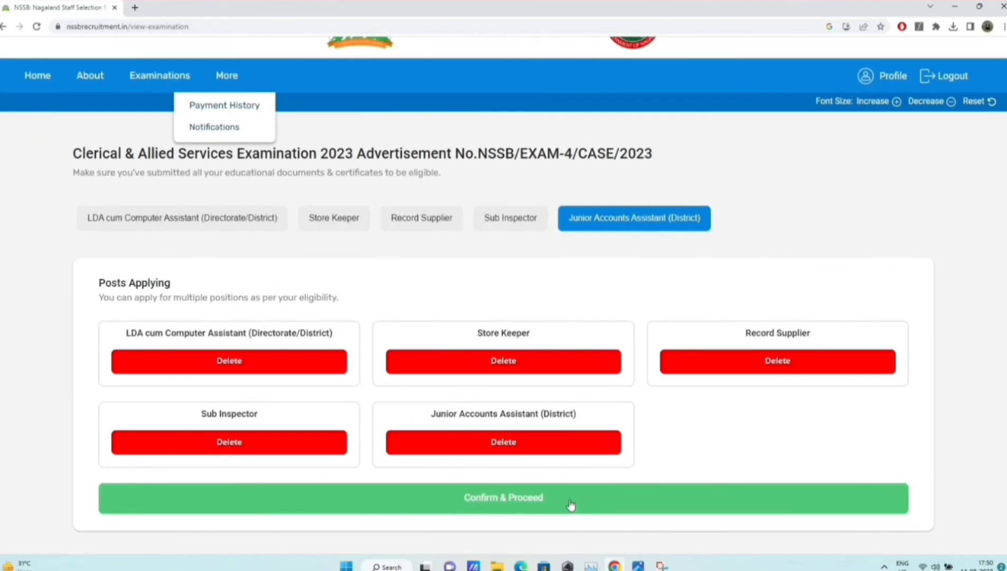
Confirm the five chosen posts and proceed to the Confirmation page
left_click(521, 500)
scroll(589, 393, "down", 3)
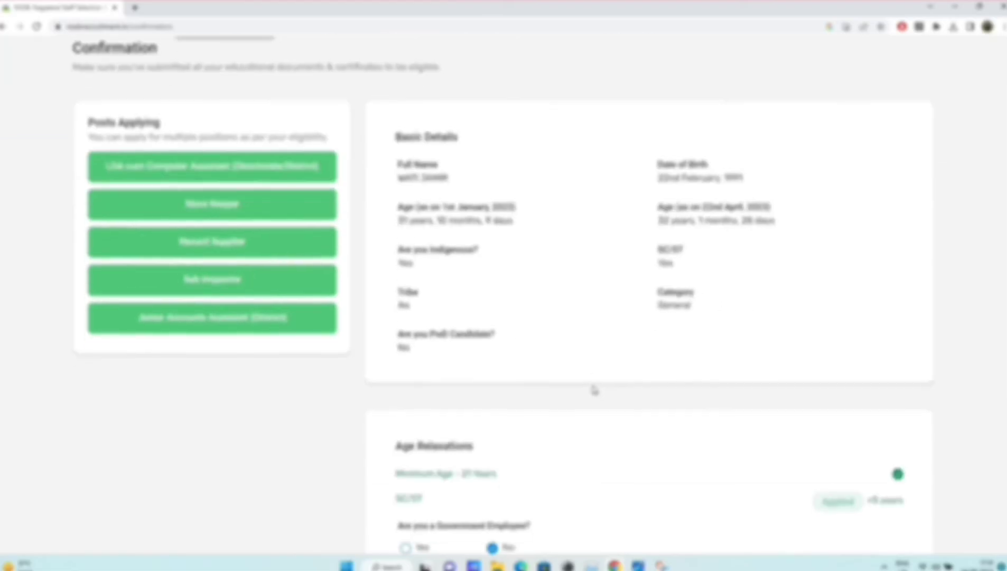
scroll(594, 390, "down", 1)
scroll(399, 275, "down", 2)
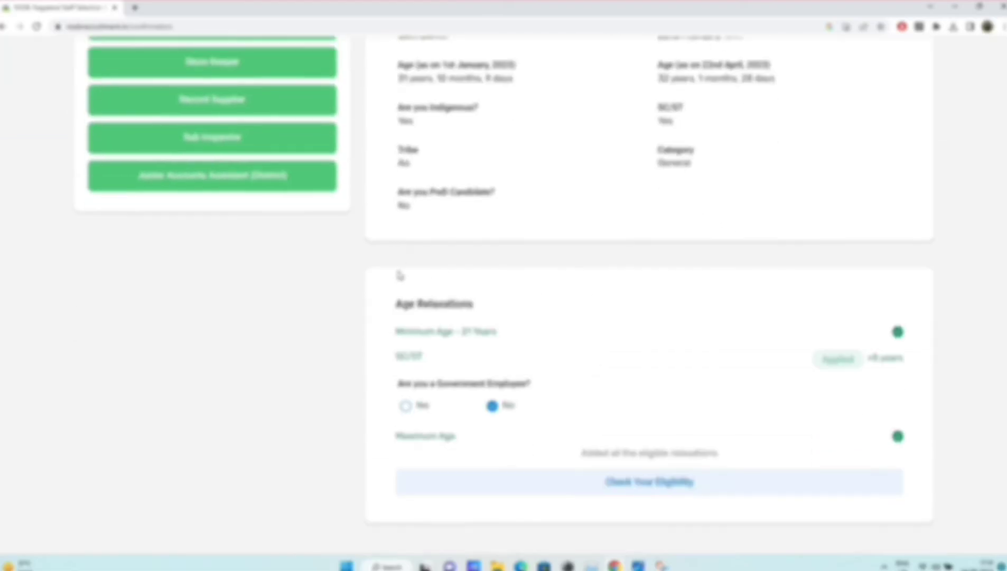
Set Government Employee to No and run the eligibility check
left_click(405, 385)
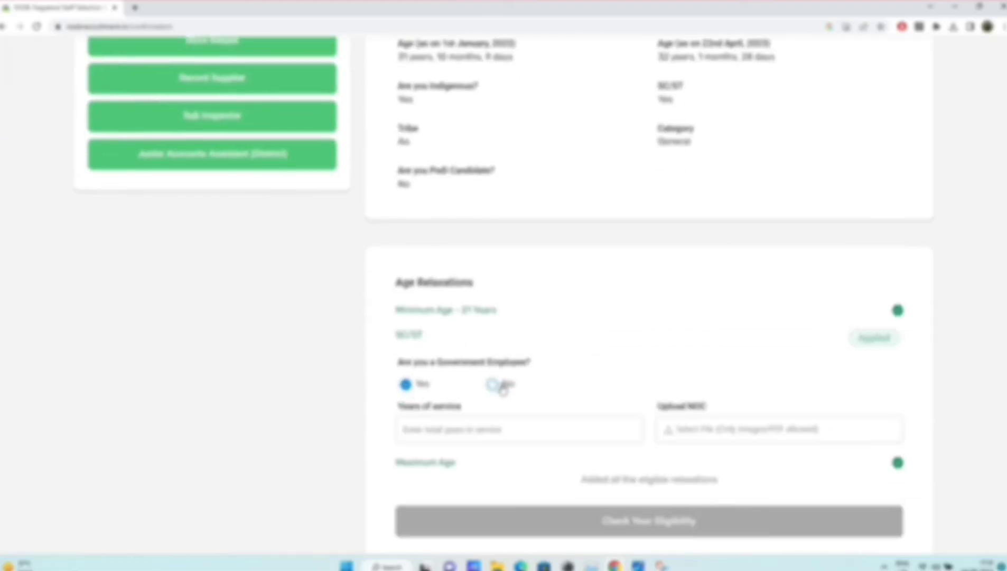
left_click(529, 430)
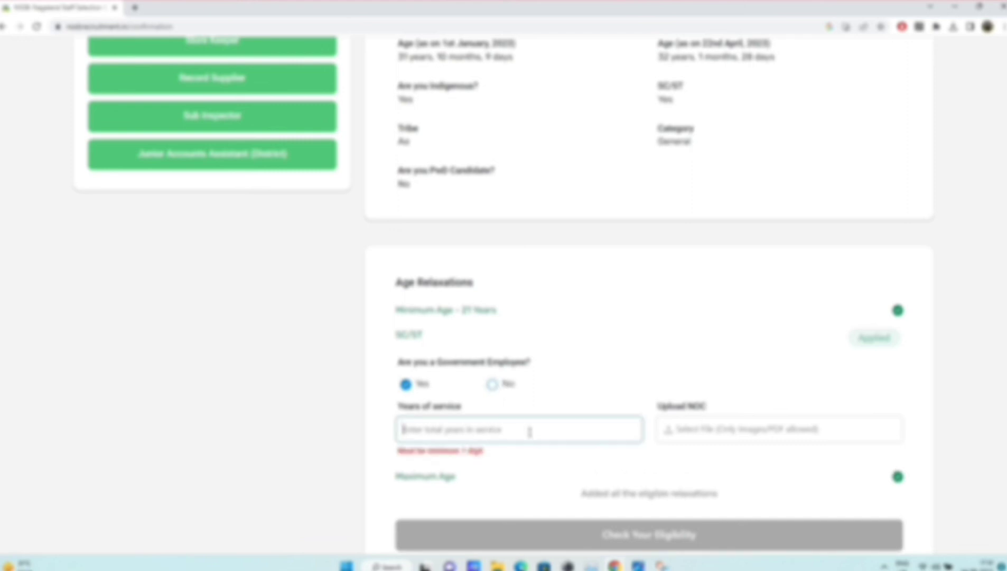
left_click(703, 429)
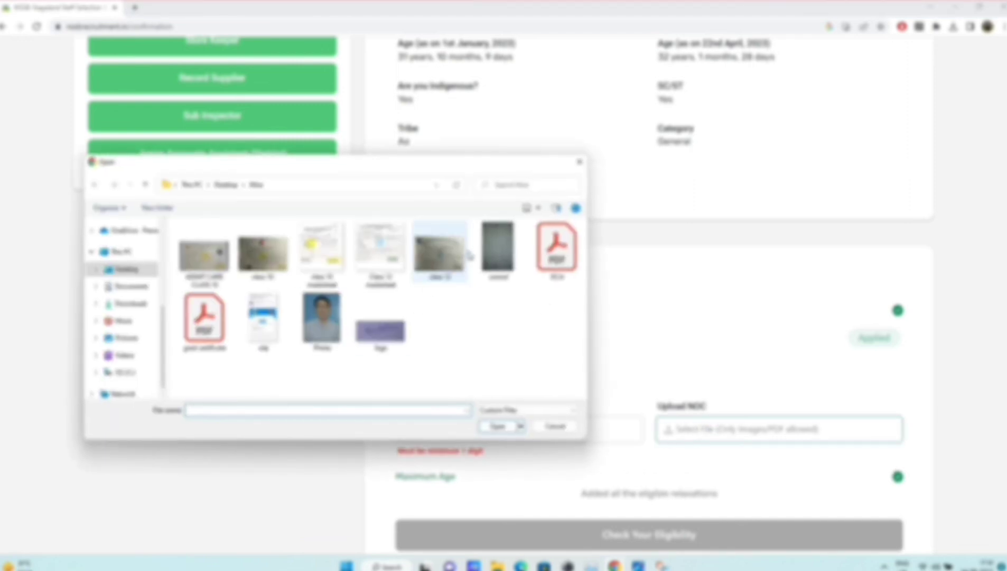
left_click(579, 162)
left_click(492, 385)
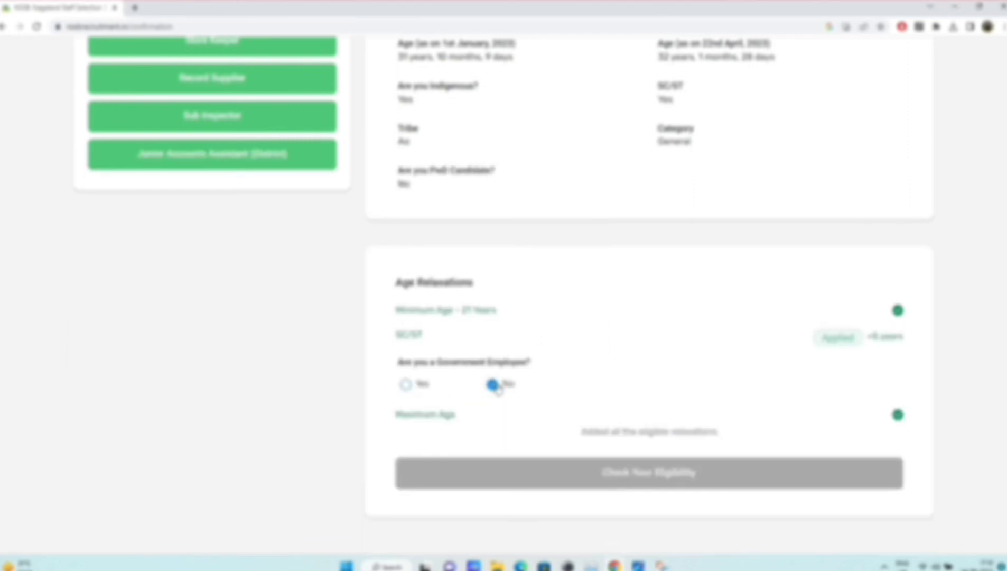
left_click(631, 468)
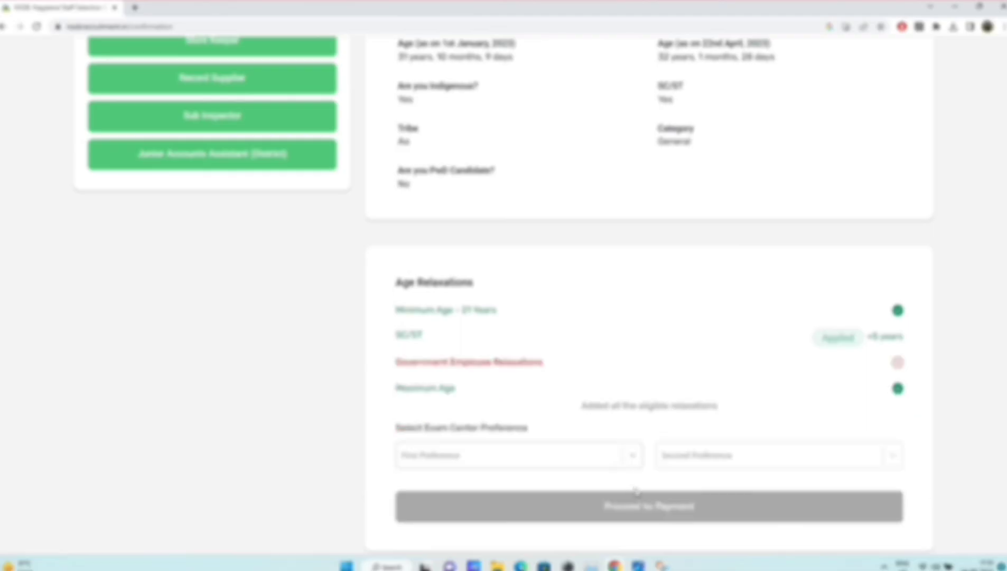
Choose Kohima as first exam centre and Chumoukedima / Dimapur as second preference
left_click(606, 455)
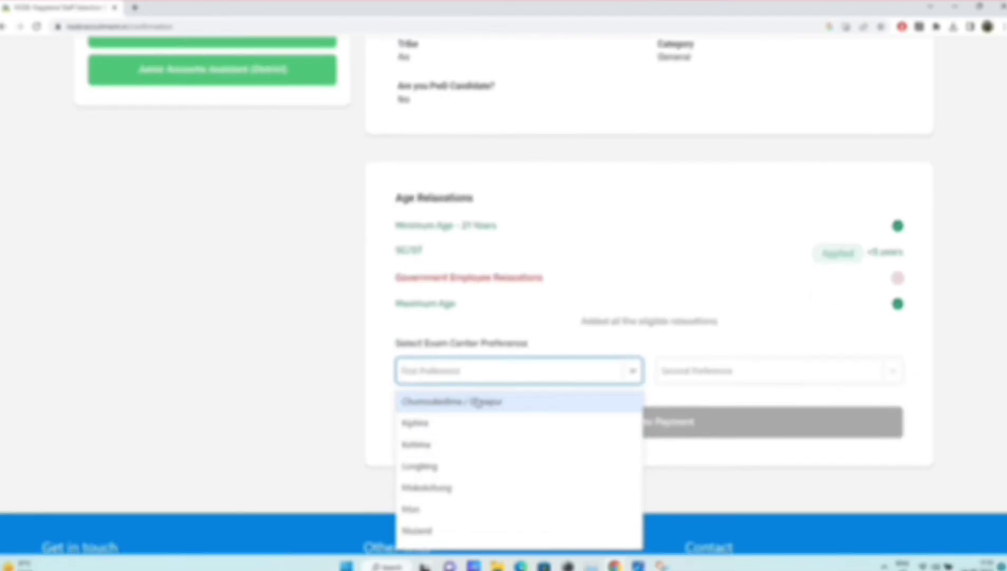
left_click(437, 446)
left_click(710, 364)
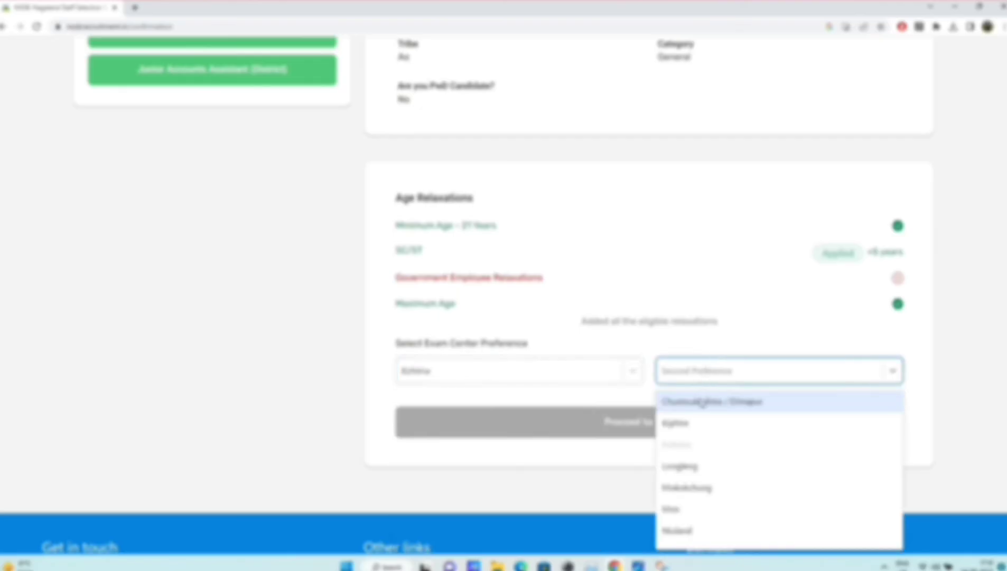
left_click(701, 402)
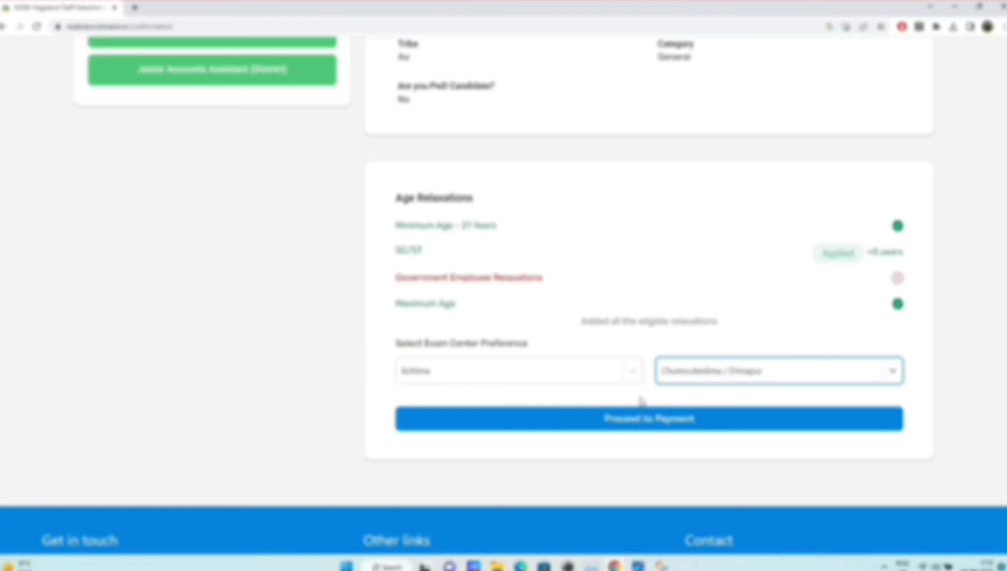
scroll(642, 402, "up", 5)
scroll(645, 402, "up", 1)
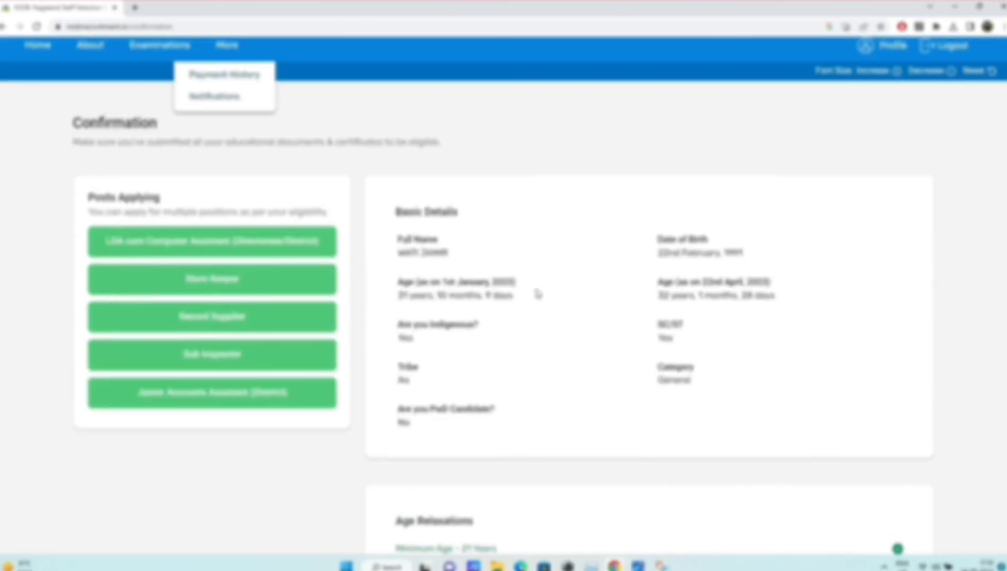